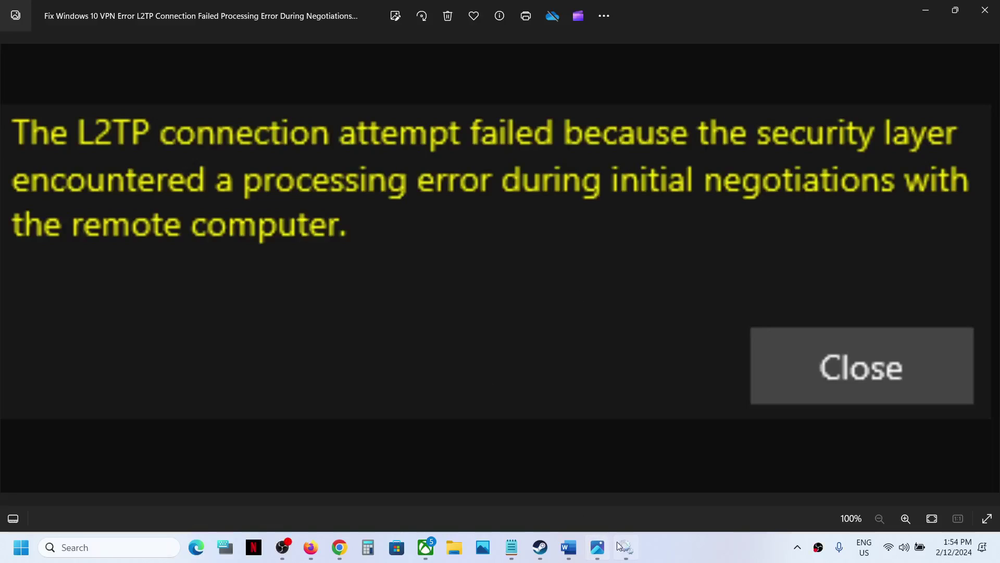
Bring the Word notes forward, then search 'services' and launch the Services console.
{"action": "left_click", "coordinate": [568, 547]}
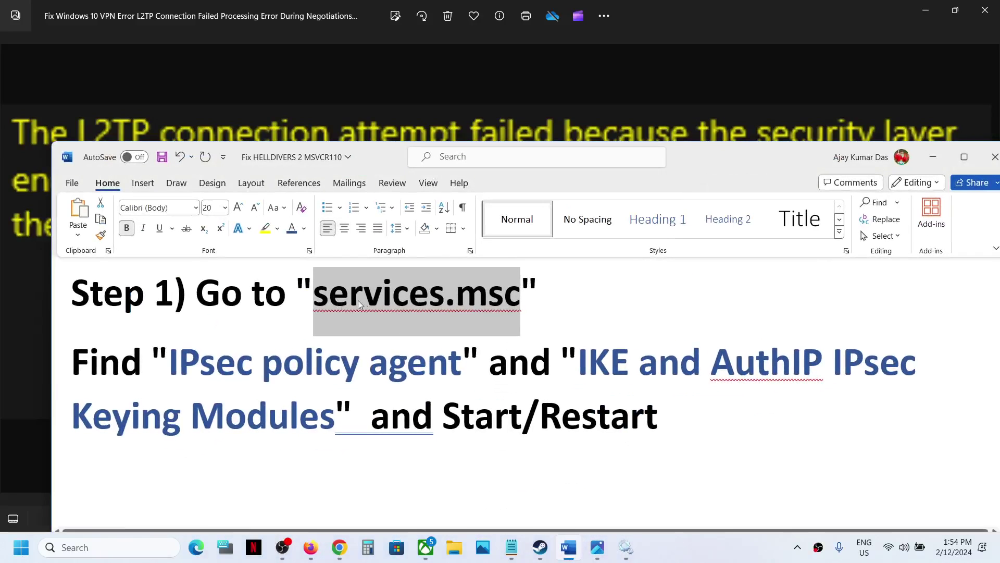
{"action": "left_click", "coordinate": [85, 547]}
{"action": "type", "text": "services"}
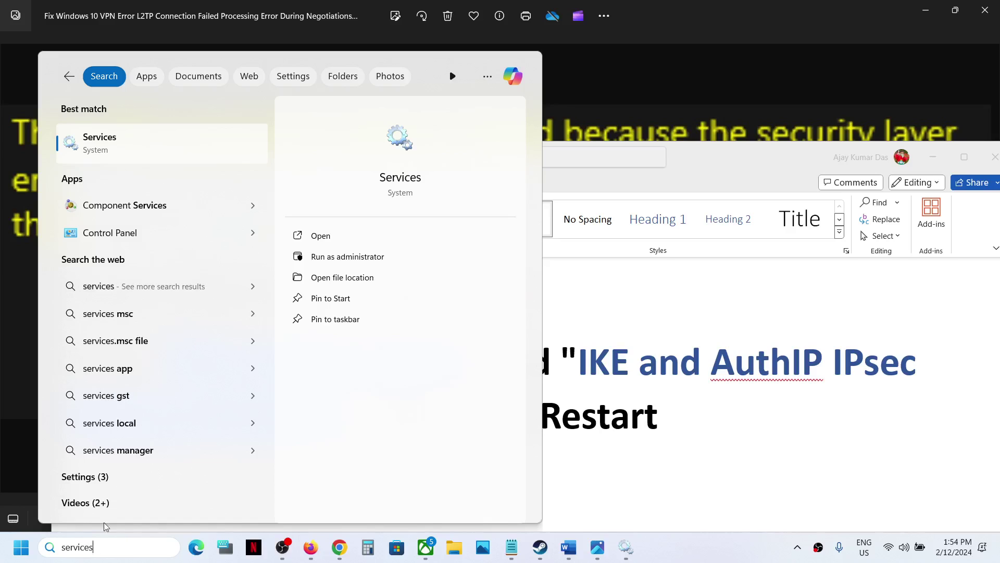
{"action": "left_click", "coordinate": [138, 150]}
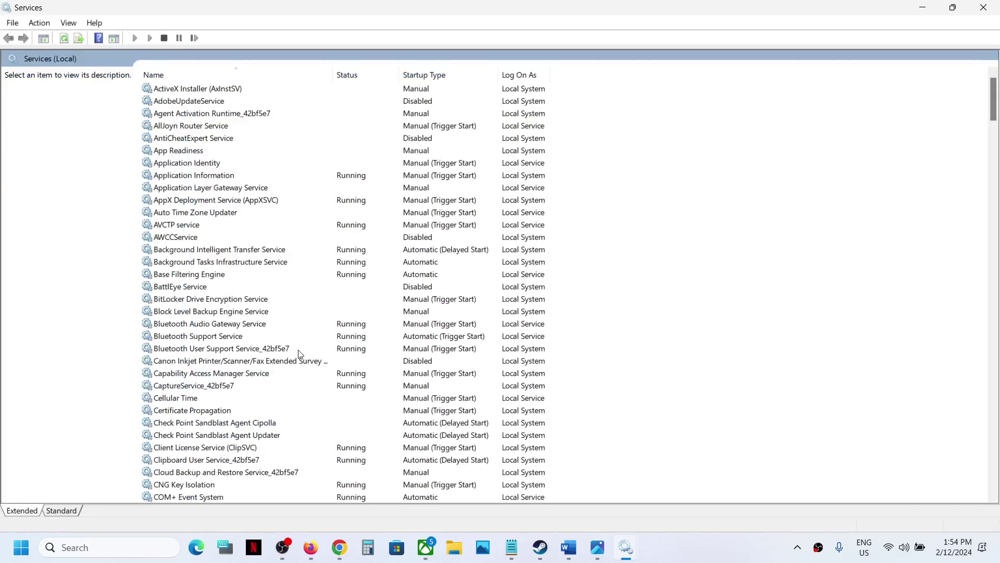
Set IPsec Policy Agent's startup type to Automatic, start it, then restart the service.
{"action": "left_click", "coordinate": [300, 350]}
{"action": "key", "text": "i"}
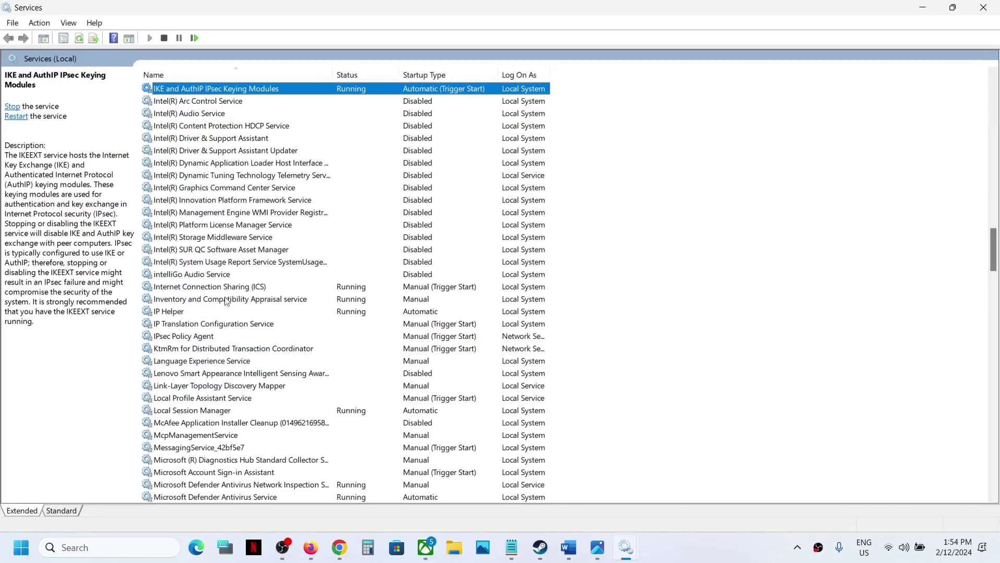
{"action": "left_click", "coordinate": [198, 340]}
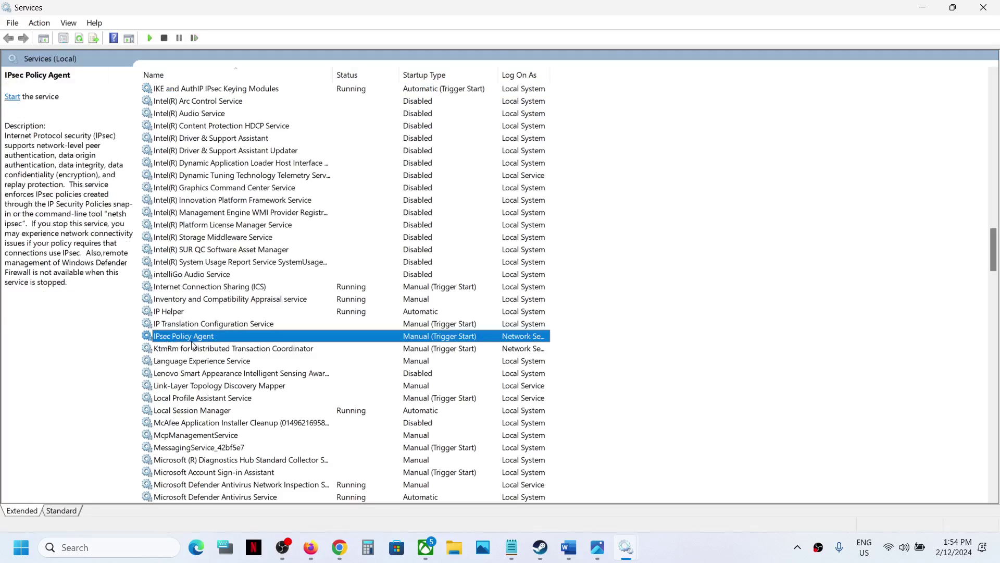
{"action": "double_click", "coordinate": [324, 336]}
{"action": "left_click", "coordinate": [451, 257]}
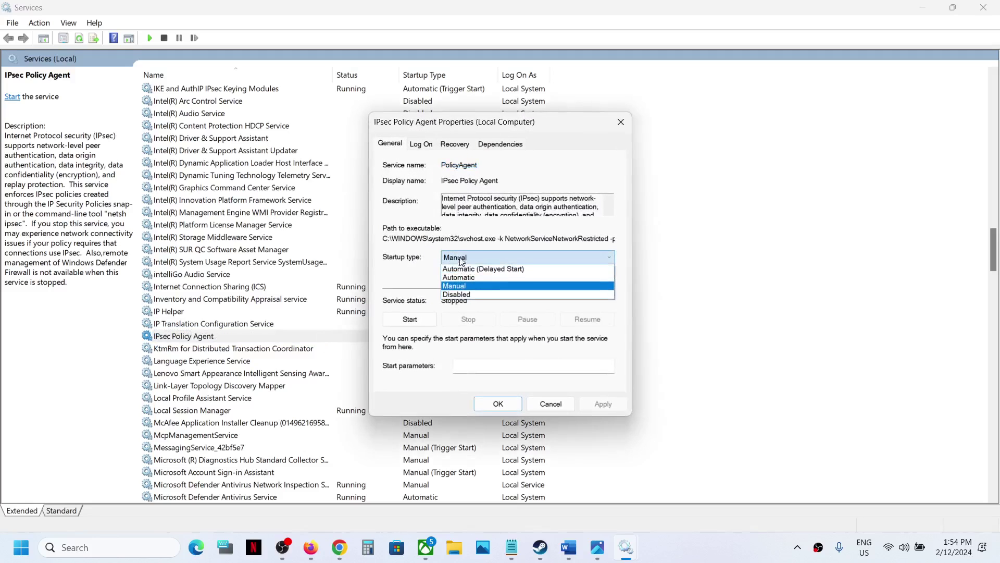
{"action": "left_click", "coordinate": [463, 281]}
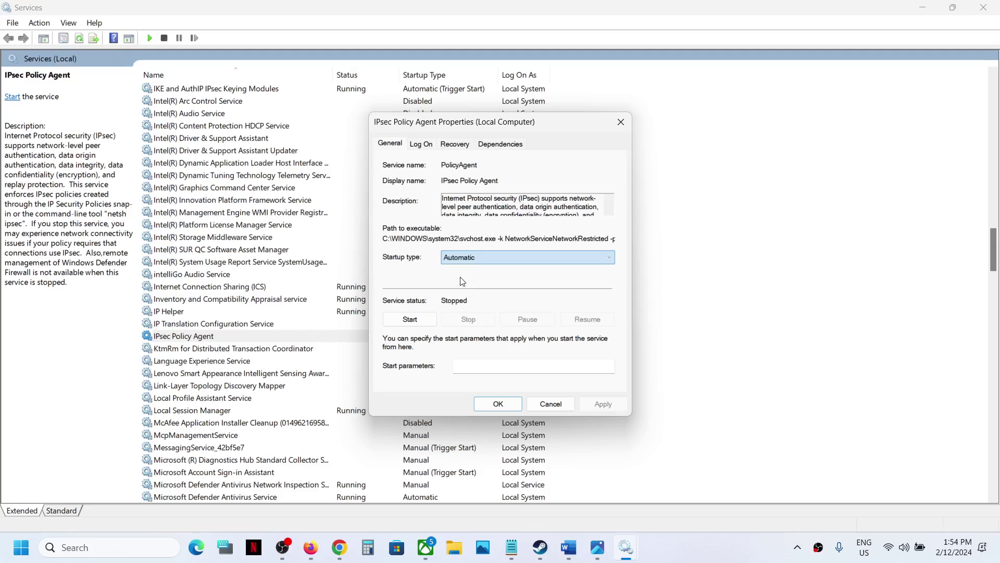
{"action": "left_click", "coordinate": [412, 325]}
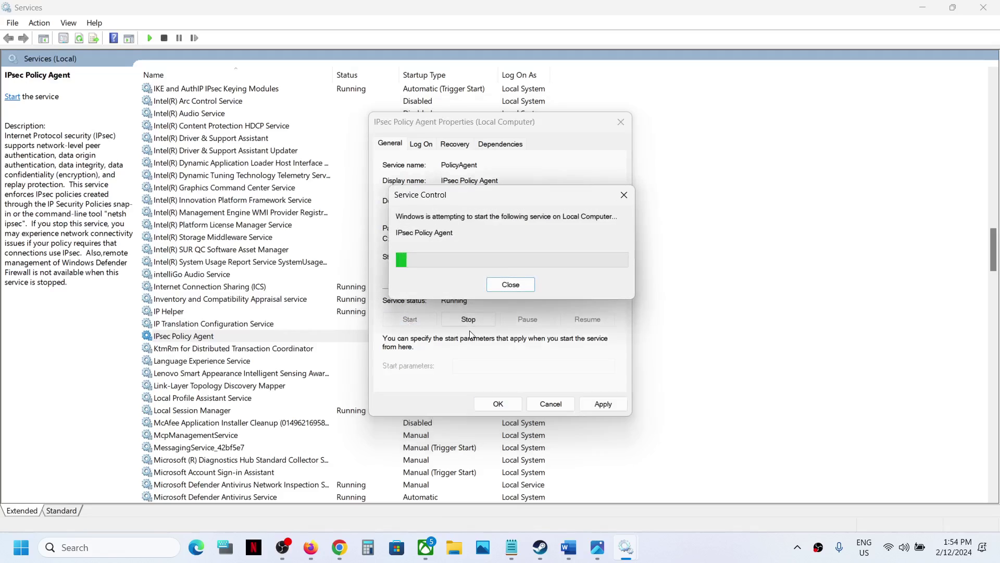
{"action": "left_click", "coordinate": [596, 406]}
{"action": "left_click", "coordinate": [507, 406]}
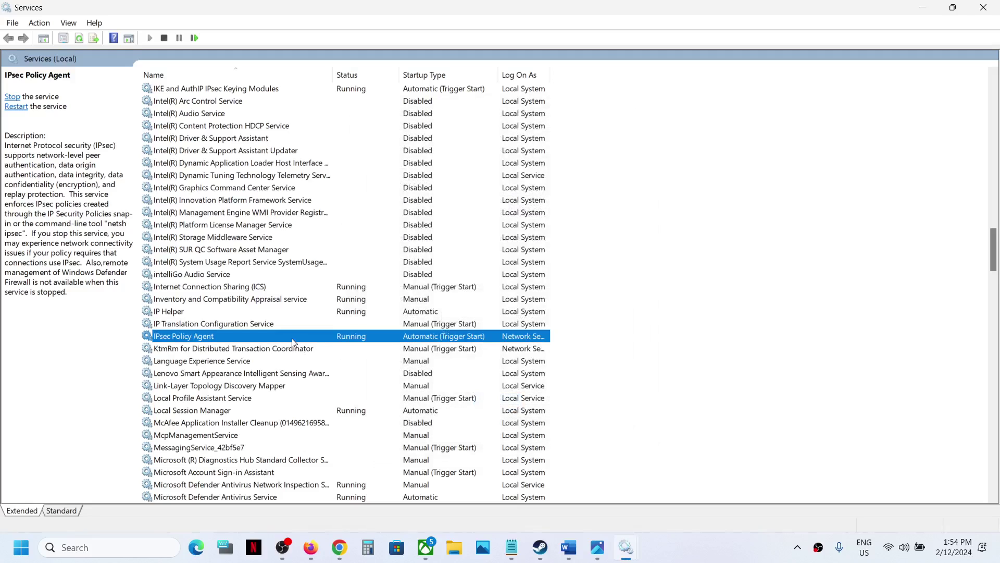
{"action": "right_click", "coordinate": [293, 343]}
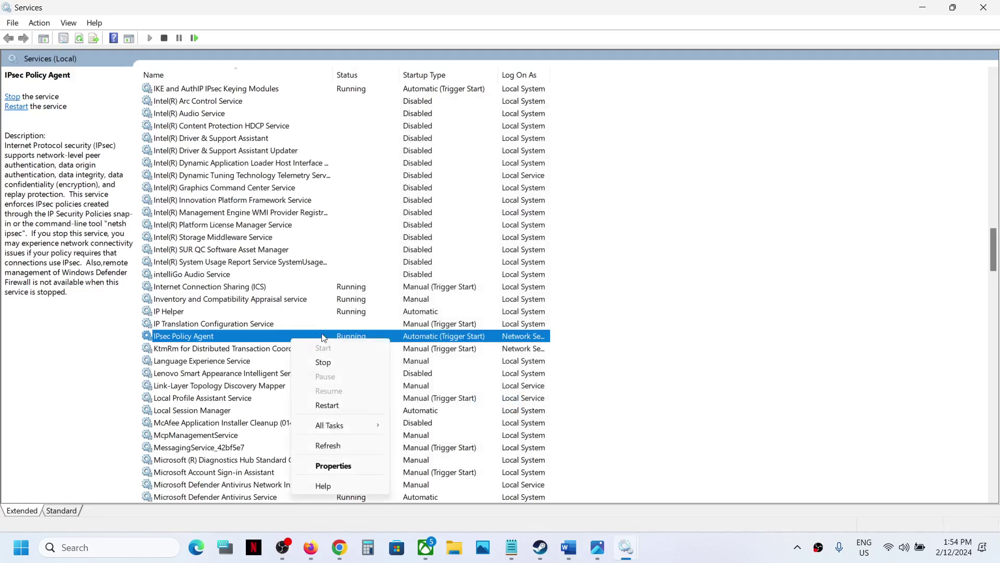
{"action": "left_click", "coordinate": [323, 406]}
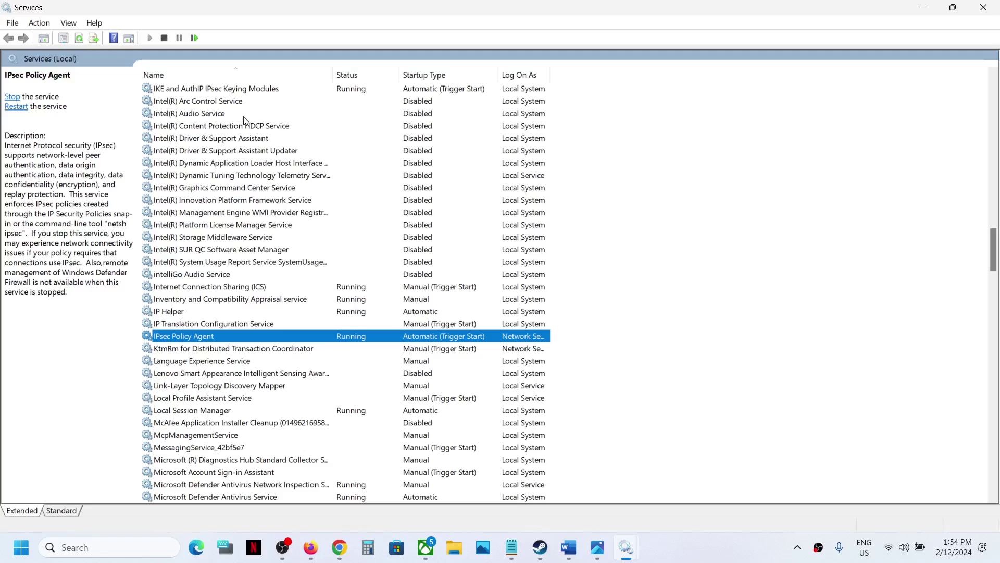
Keep IKE and AuthIP IPsec Keying Modules on Automatic and restart it with Xbox Live Networking Service.
{"action": "left_click", "coordinate": [221, 93]}
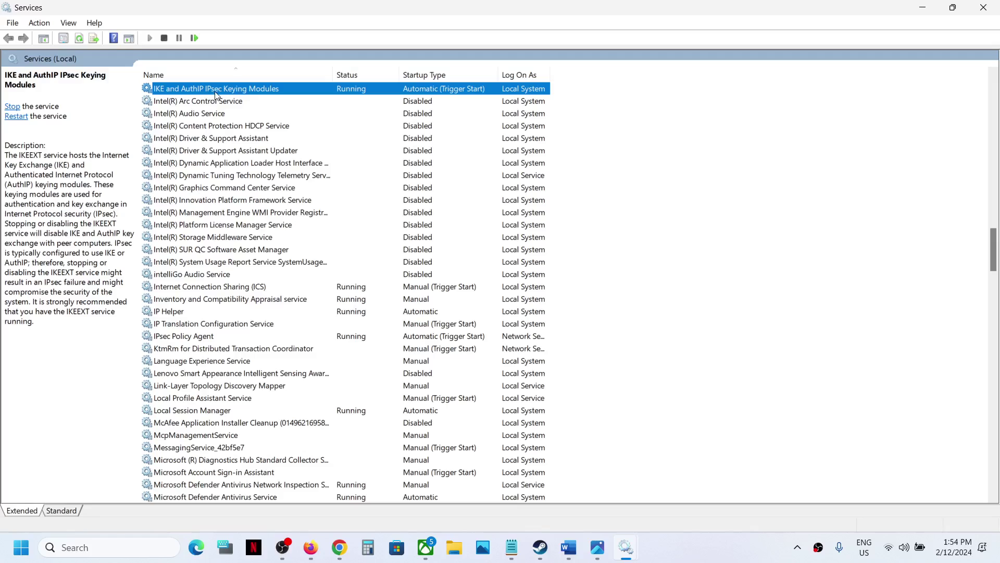
{"action": "double_click", "coordinate": [265, 93]}
{"action": "left_click", "coordinate": [487, 259]}
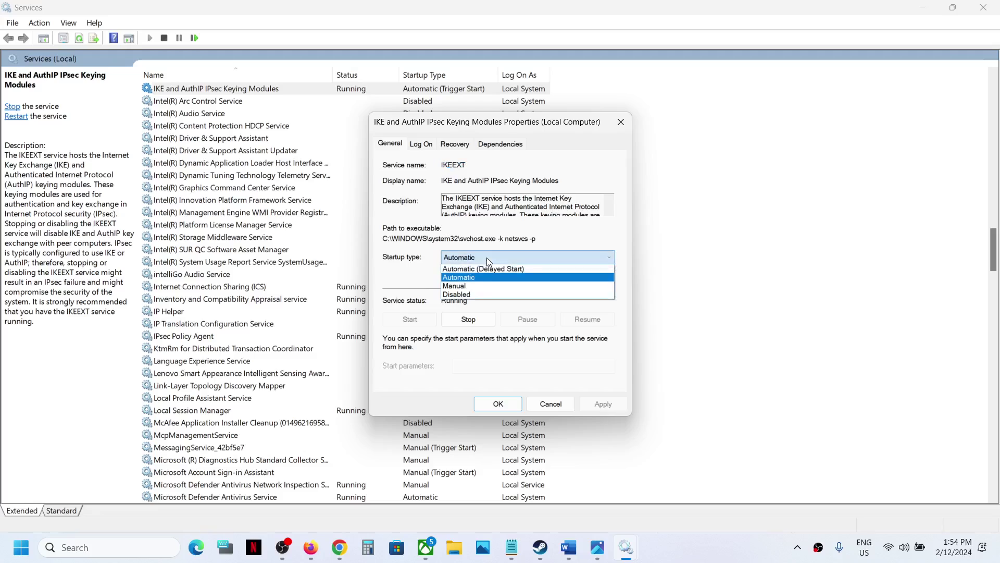
{"action": "left_click", "coordinate": [474, 278]}
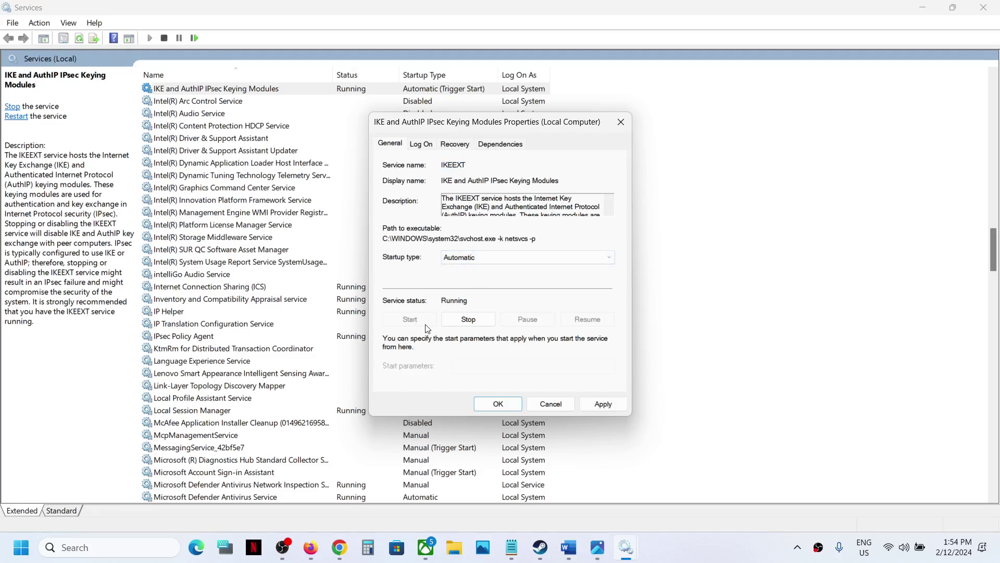
{"action": "left_click", "coordinate": [602, 404]}
{"action": "left_click", "coordinate": [498, 404]}
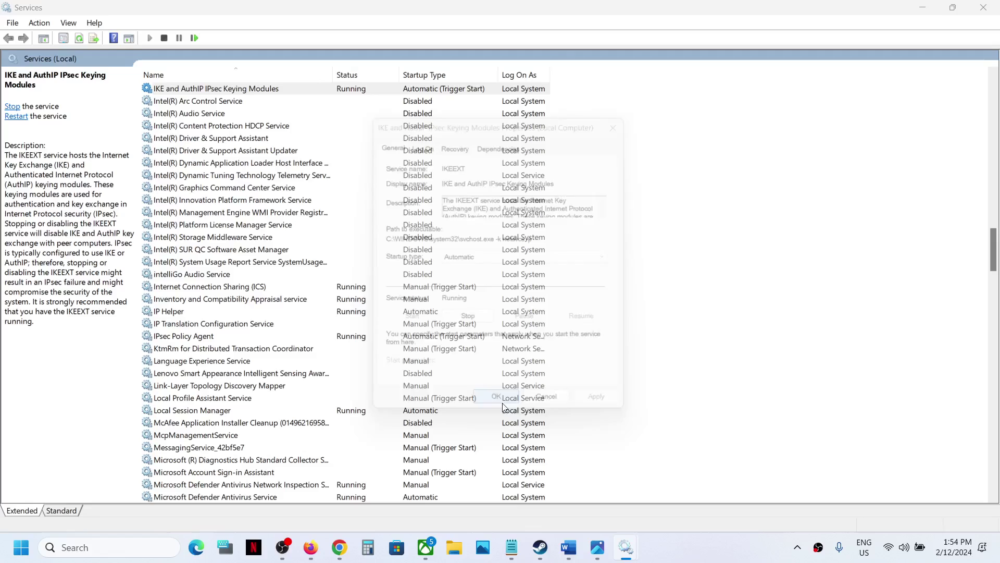
{"action": "right_click", "coordinate": [301, 98]}
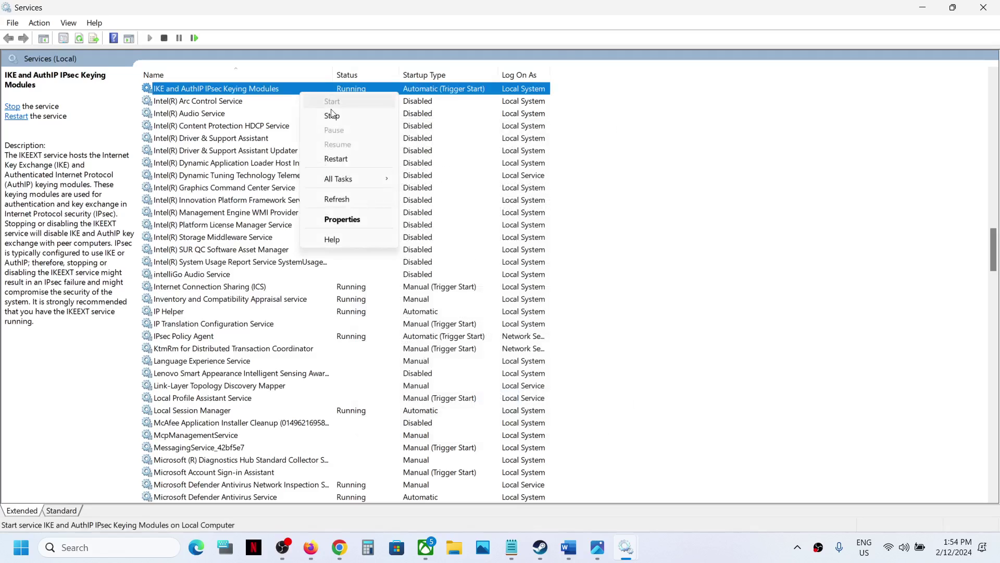
{"action": "left_click", "coordinate": [336, 159]}
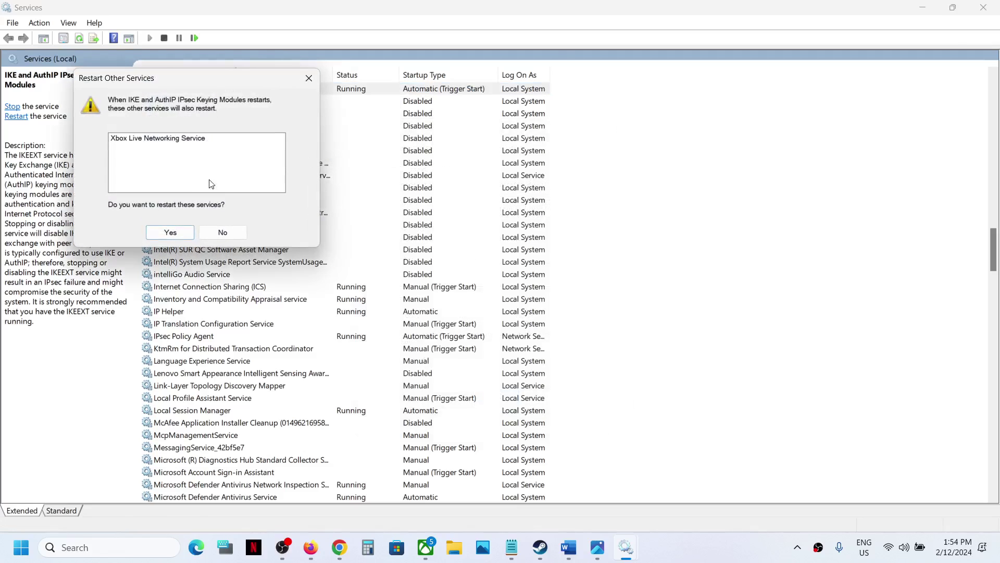
{"action": "left_click", "coordinate": [167, 231]}
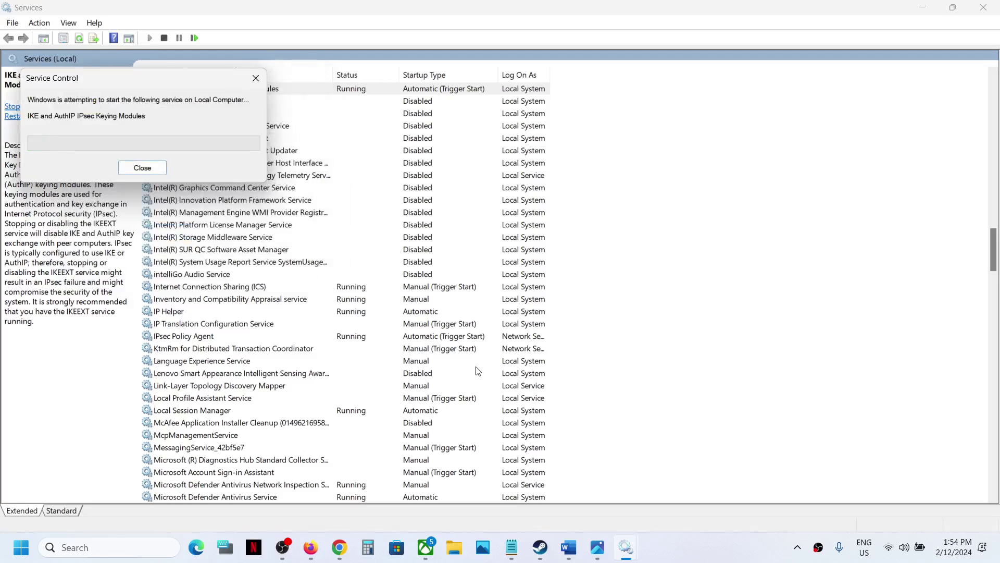
Scroll the Word notes to Step 2 and copy the command 'sc start IKEEXT'.
{"action": "left_click", "coordinate": [572, 555]}
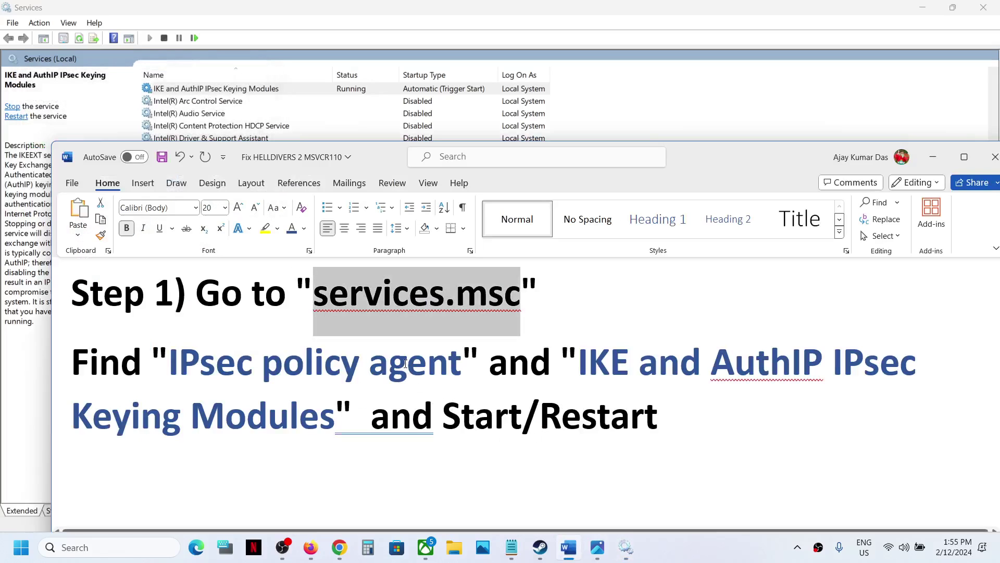
{"action": "left_click_drag", "start_coordinate": [406, 363], "coordinate": [657, 424]}
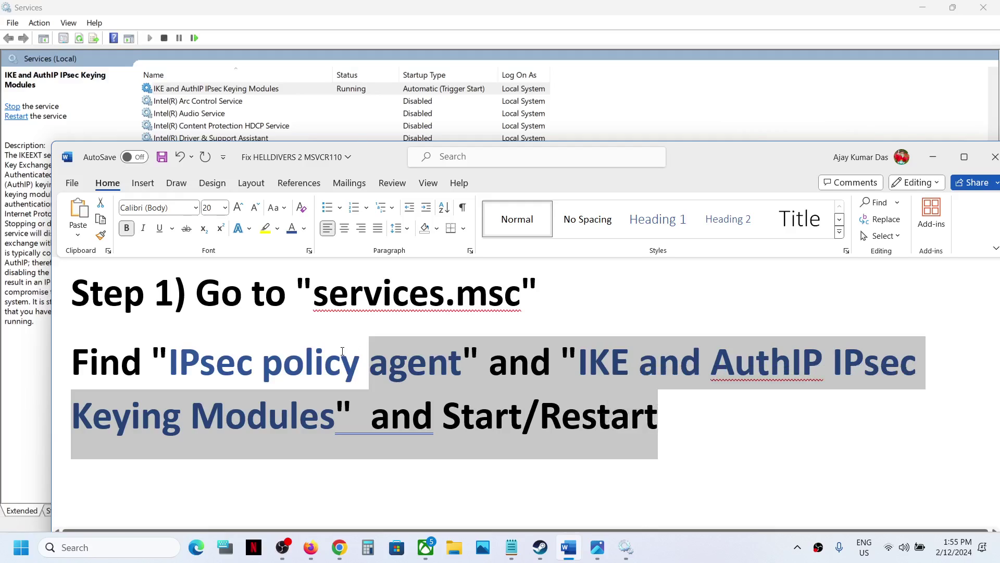
{"action": "scroll", "coordinate": [342, 351], "scroll_direction": "down", "scroll_amount": 5}
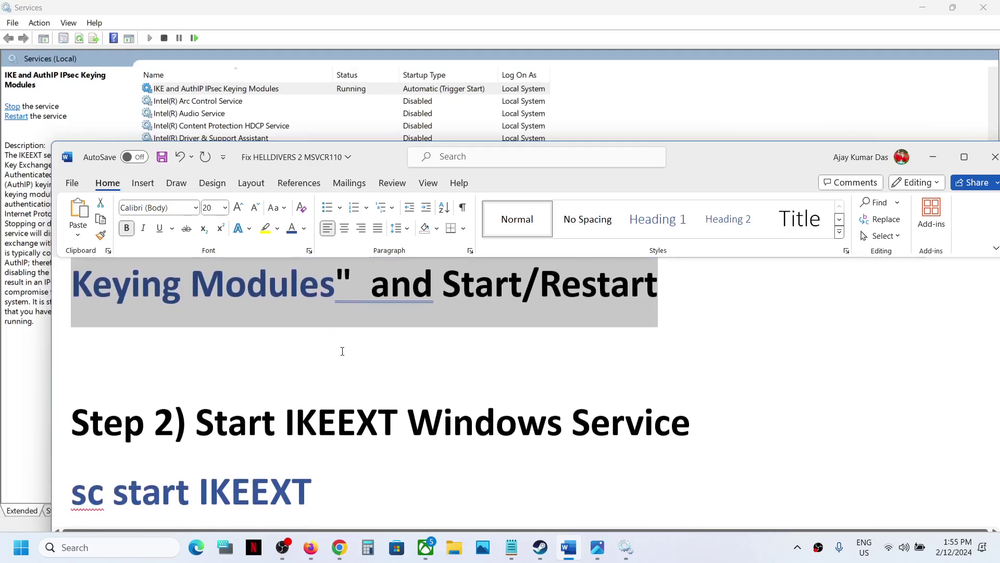
{"action": "scroll", "coordinate": [342, 351], "scroll_direction": "down", "scroll_amount": 3}
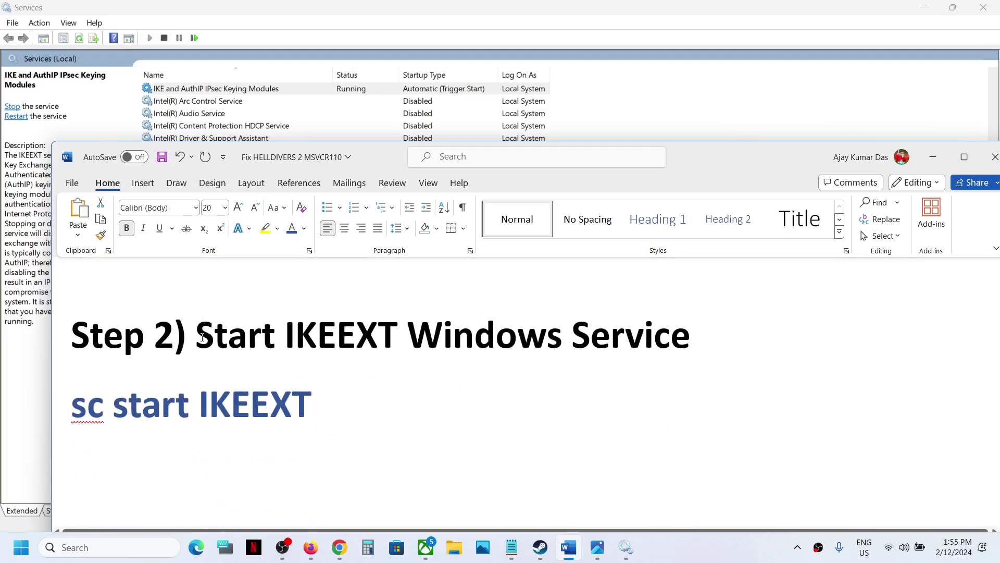
{"action": "left_click_drag", "start_coordinate": [203, 337], "coordinate": [570, 355]}
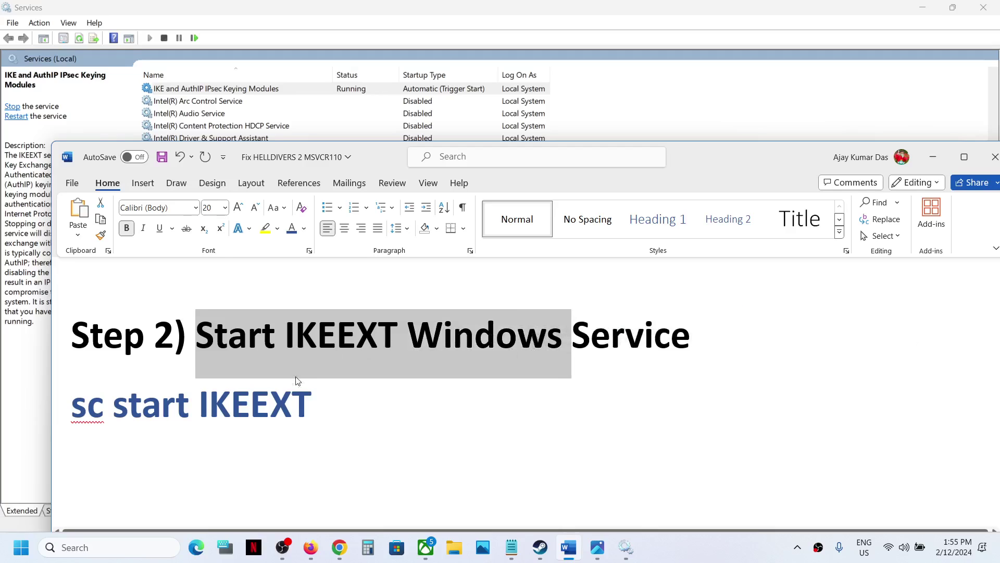
{"action": "left_click_drag", "start_coordinate": [318, 403], "coordinate": [73, 406]}
{"action": "right_click", "coordinate": [90, 409]}
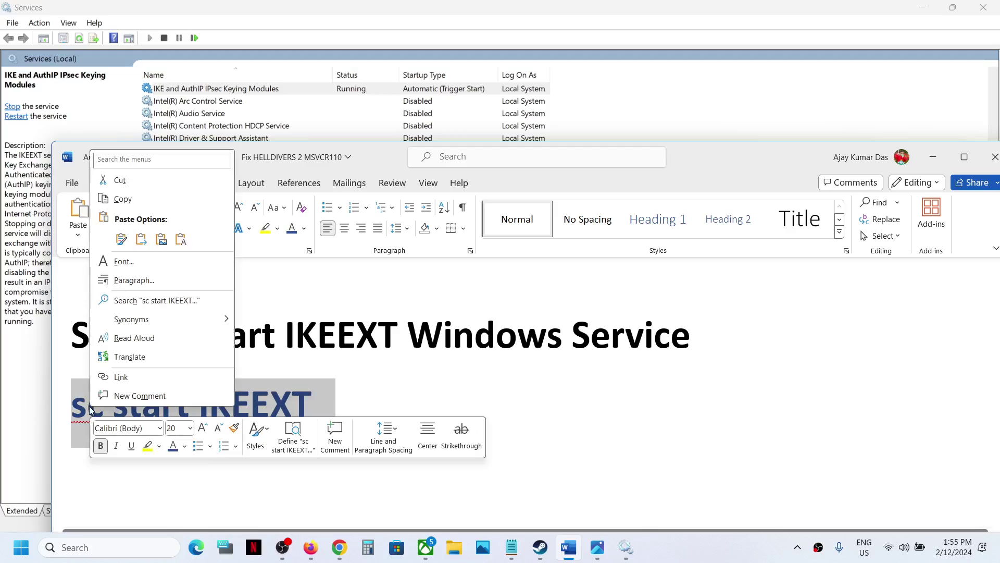
{"action": "left_click", "coordinate": [120, 200]}
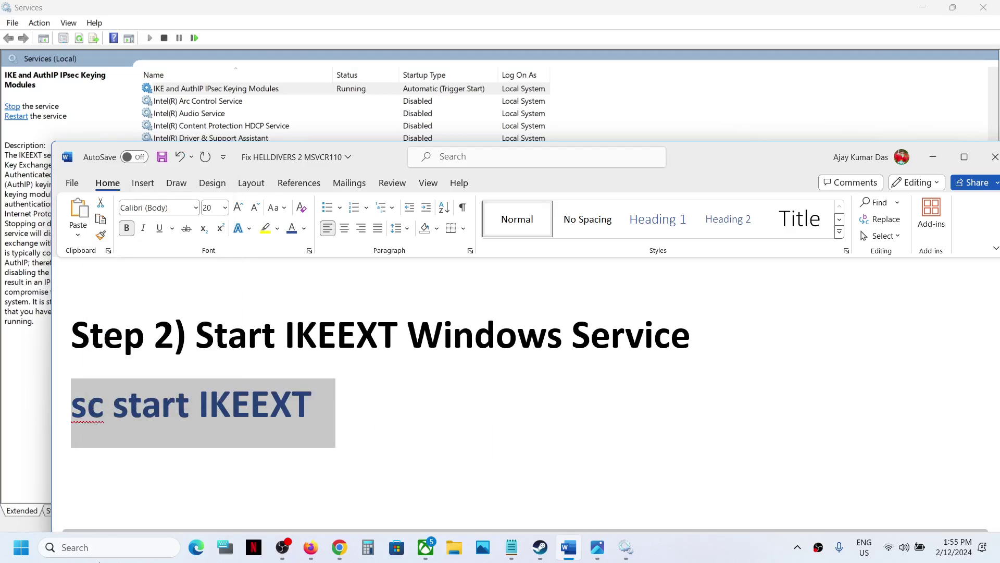
Open Command Prompt as administrator and run the pasted 'sc start IKEEXT' command.
{"action": "left_click", "coordinate": [84, 547]}
{"action": "type", "text": "cmd"}
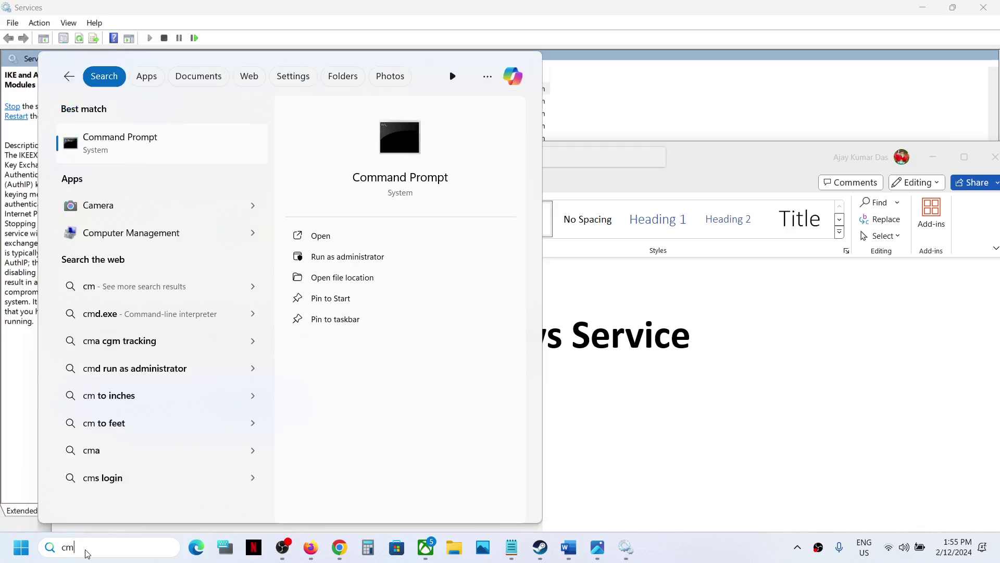
{"action": "right_click", "coordinate": [124, 140]}
{"action": "left_click", "coordinate": [172, 155]}
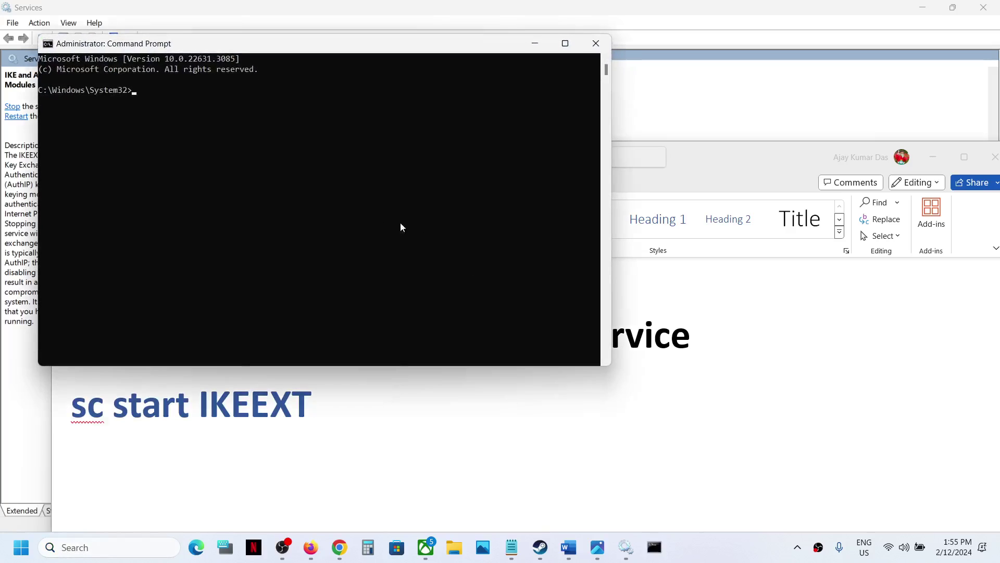
{"action": "key", "text": "ctrl+v"}
{"action": "key", "text": "Return"}
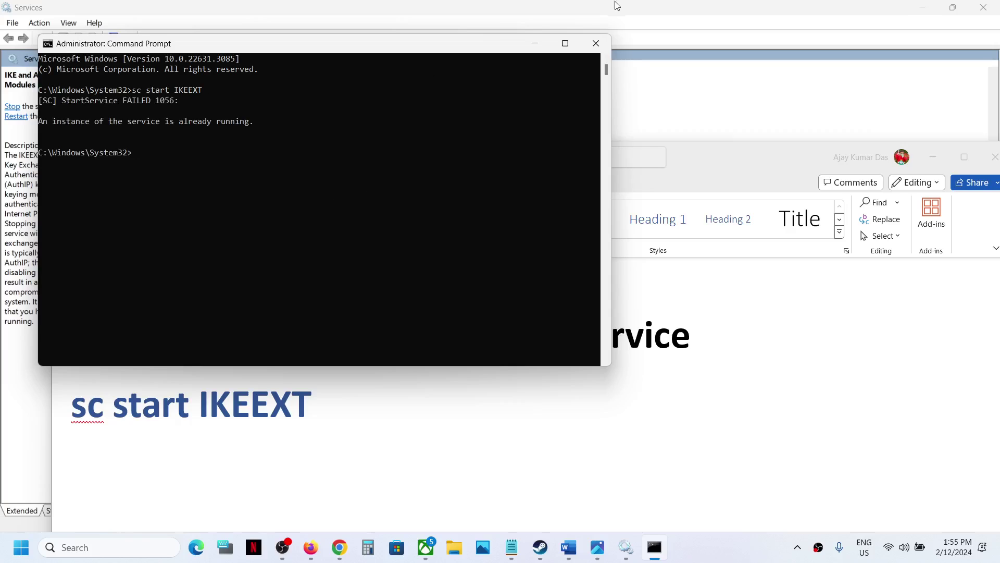
Close Command Prompt and review Step 3 on switching the VPN protocol from Microsoft CHAP to PAP.
{"action": "left_click", "coordinate": [601, 45]}
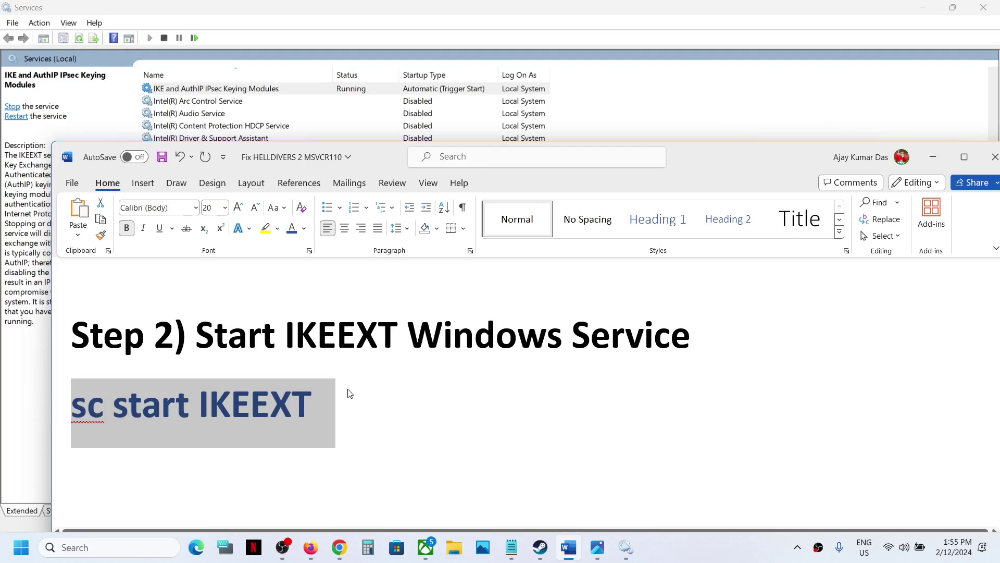
{"action": "scroll", "coordinate": [395, 384], "scroll_direction": "down", "scroll_amount": 5}
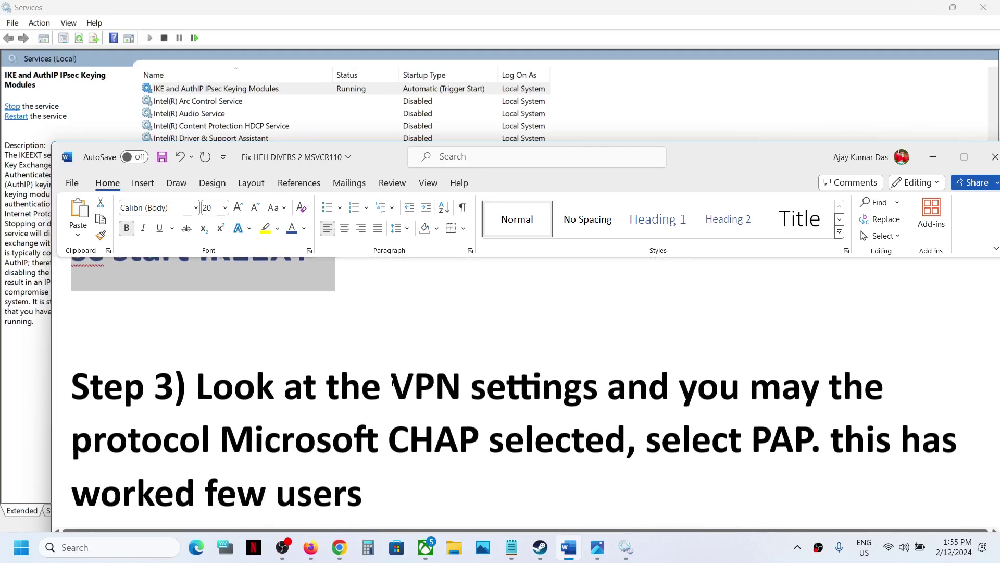
{"action": "left_click_drag", "start_coordinate": [197, 324], "coordinate": [764, 418]}
{"action": "left_click", "coordinate": [628, 399]}
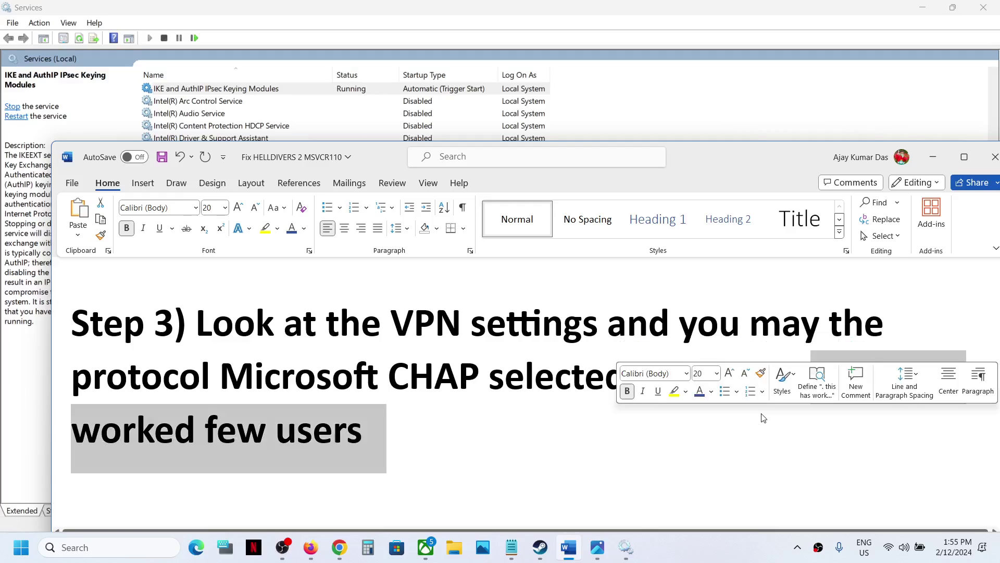
{"action": "left_click", "coordinate": [621, 419]}
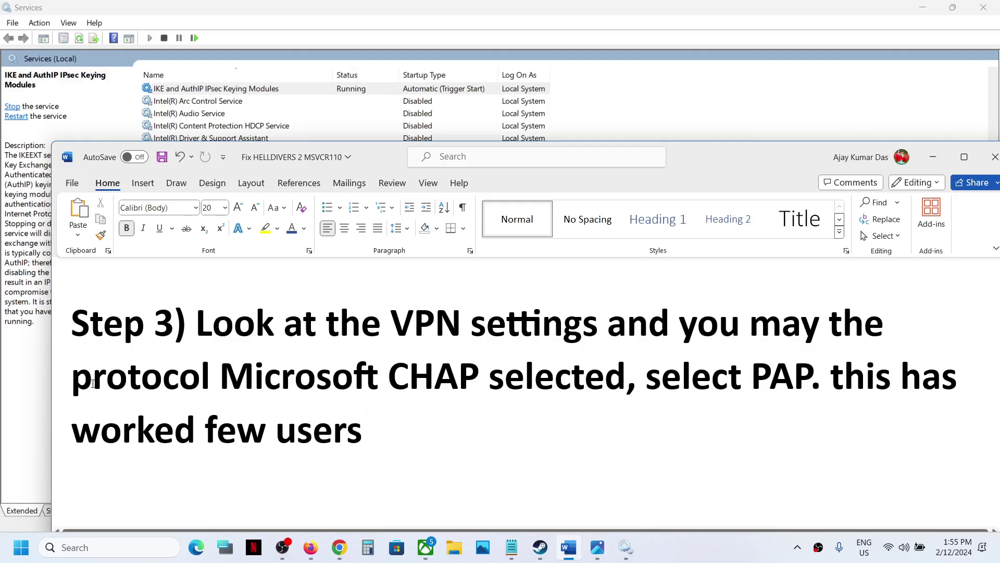
{"action": "left_click_drag", "start_coordinate": [94, 384], "coordinate": [470, 369]}
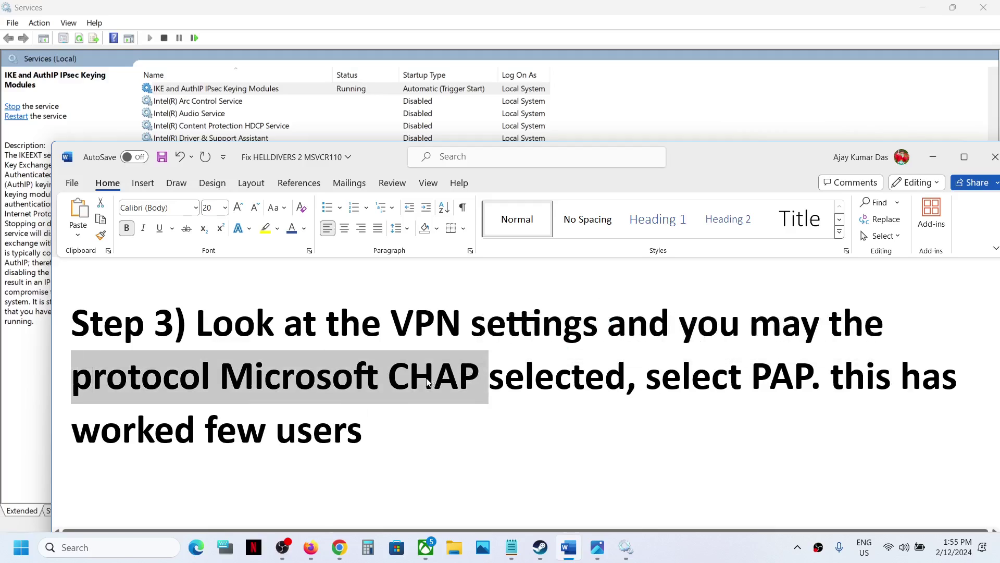
{"action": "left_click", "coordinate": [250, 377]}
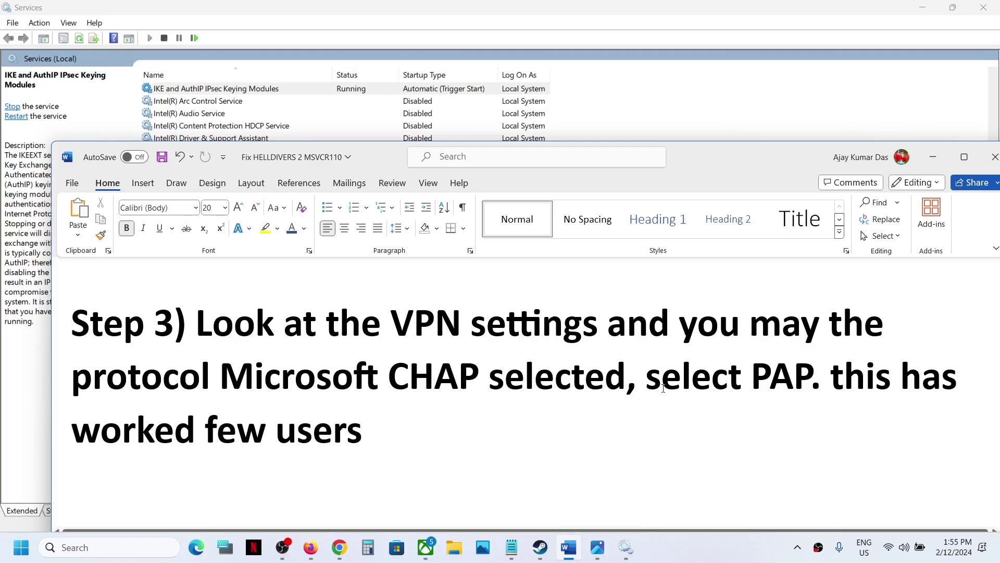
{"action": "scroll", "coordinate": [502, 385], "scroll_direction": "down", "scroll_amount": 5}
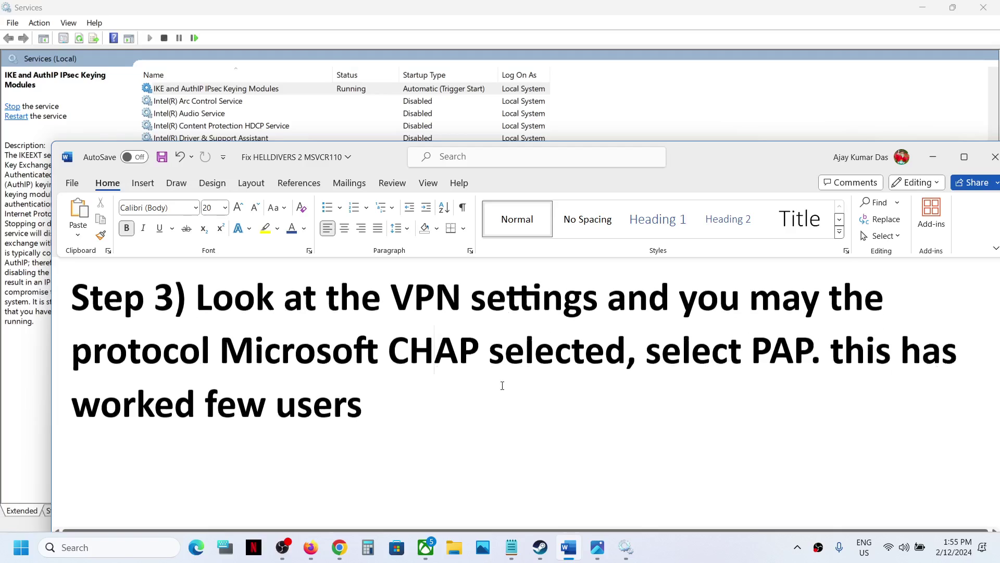
{"action": "scroll", "coordinate": [502, 385], "scroll_direction": "down", "scroll_amount": 2}
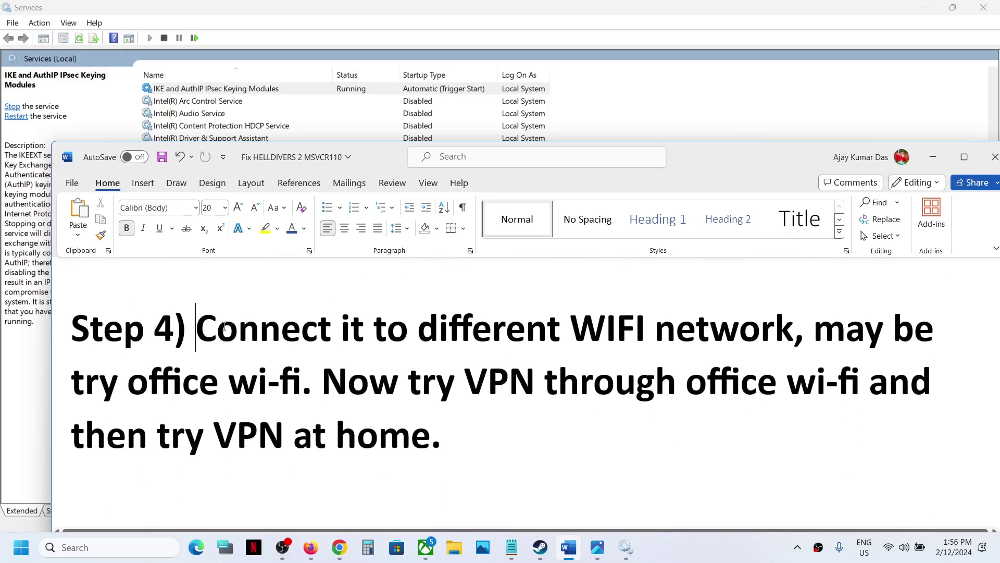
Highlight the Step 4 advice: connect to a different Wi-Fi such as office Wi-Fi, then retry VPN.
{"action": "left_click_drag", "start_coordinate": [225, 326], "coordinate": [795, 344]}
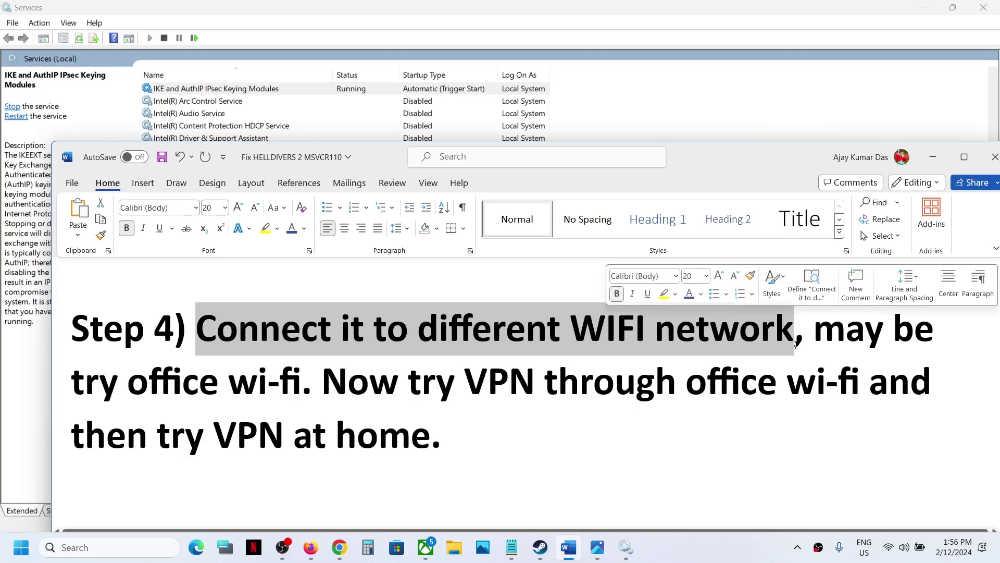
{"action": "left_click_drag", "start_coordinate": [819, 327], "coordinate": [294, 395]}
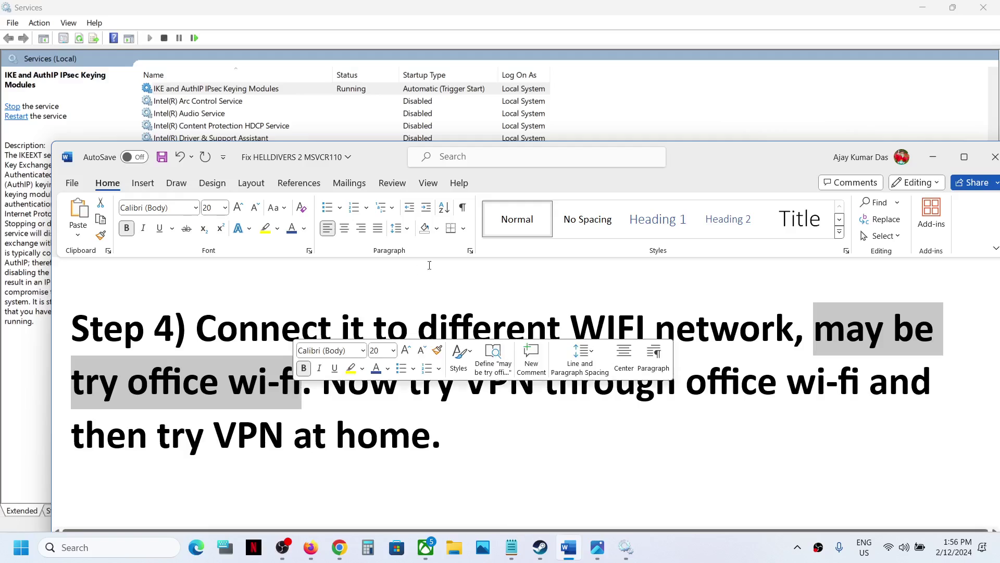
{"action": "left_click", "coordinate": [473, 316]}
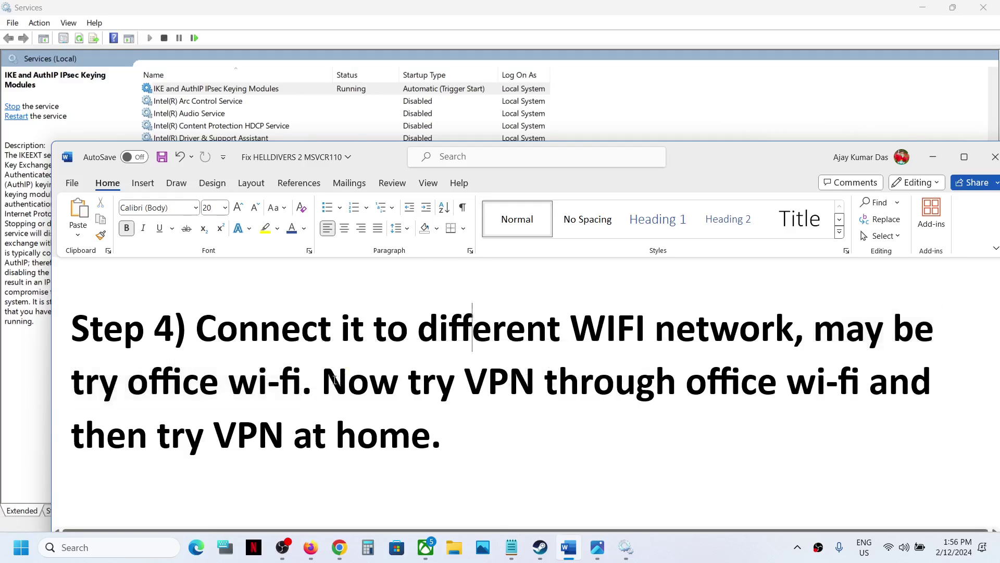
{"action": "left_click_drag", "start_coordinate": [368, 374], "coordinate": [712, 369]}
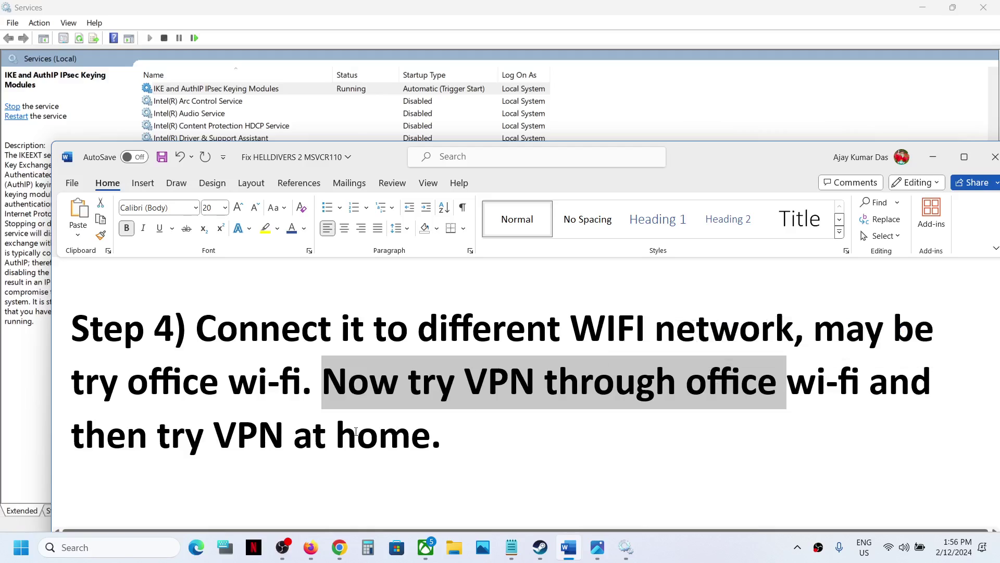
{"action": "left_click", "coordinate": [408, 388]}
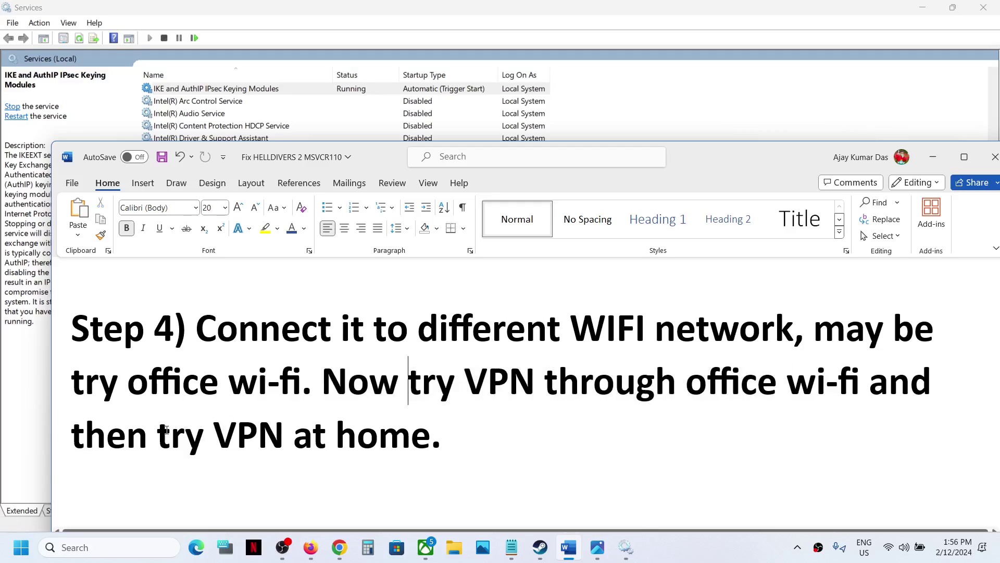
{"action": "left_click_drag", "start_coordinate": [166, 430], "coordinate": [389, 418]}
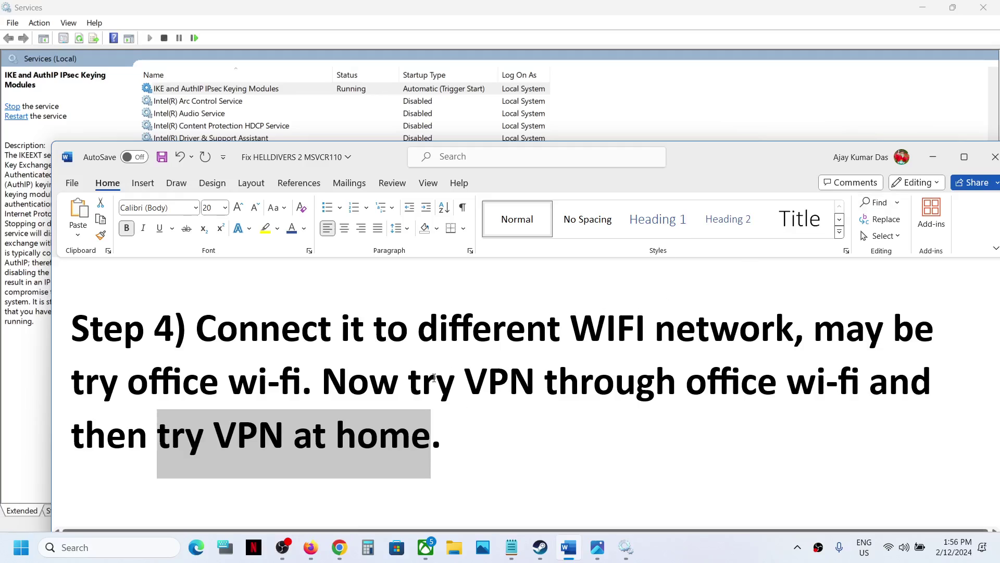
Scroll to Step 5 and mark 'Log in to device as the local admin'.
{"action": "scroll", "coordinate": [402, 335], "scroll_direction": "down", "scroll_amount": 3}
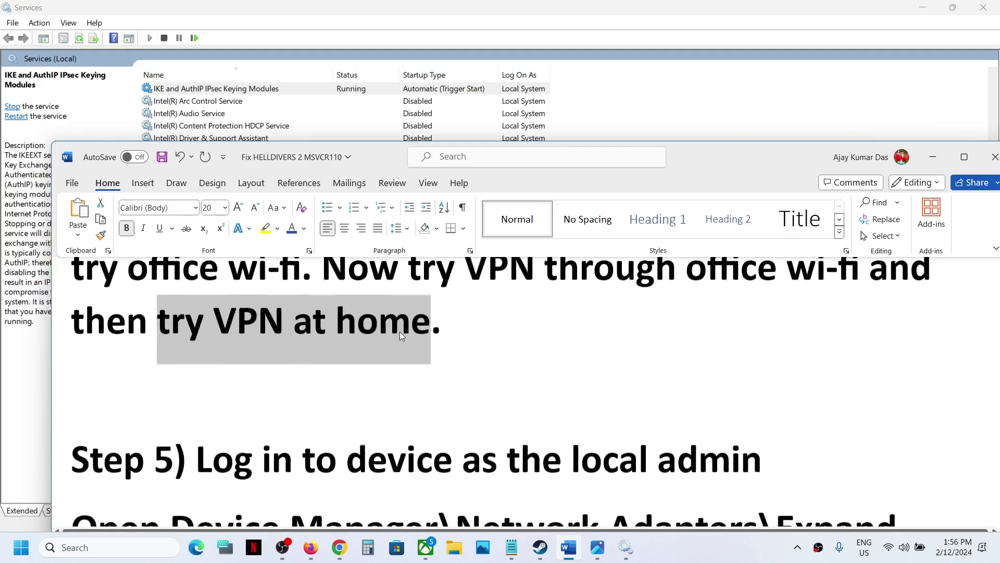
{"action": "scroll", "coordinate": [401, 334], "scroll_direction": "down", "scroll_amount": 5}
{"action": "scroll", "coordinate": [375, 357], "scroll_direction": "up", "scroll_amount": 2}
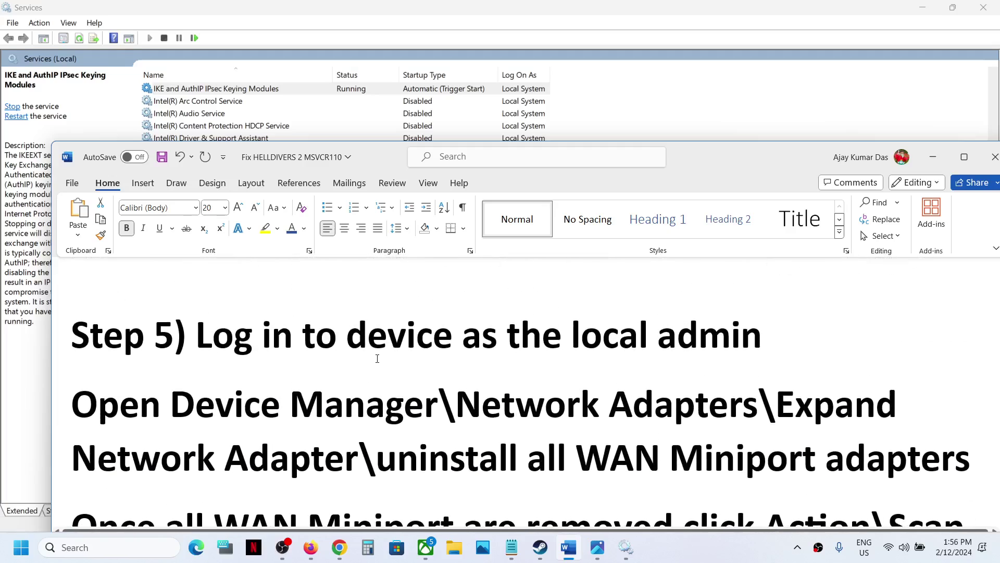
{"action": "left_click_drag", "start_coordinate": [217, 350], "coordinate": [761, 344]}
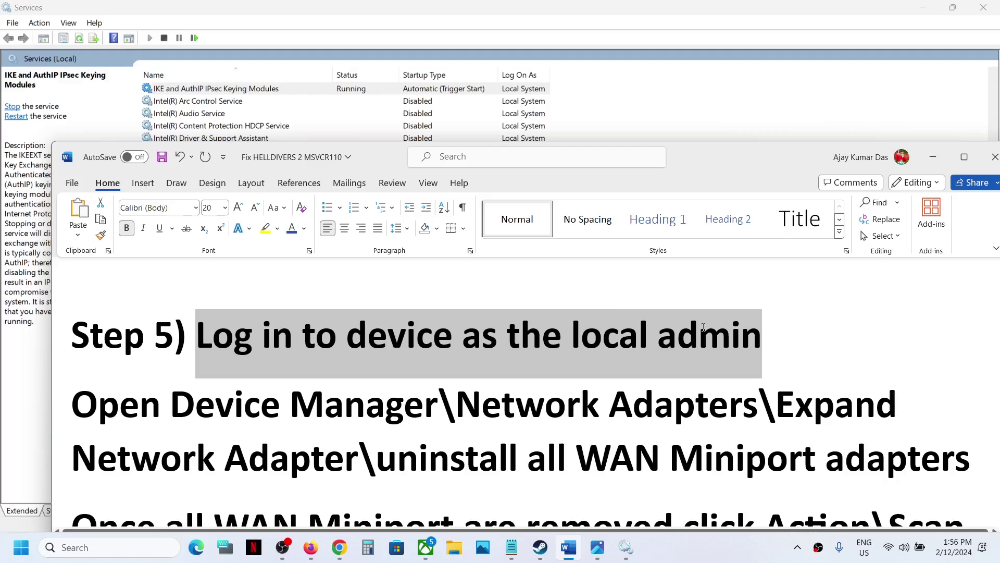
{"action": "scroll", "coordinate": [390, 409], "scroll_direction": "down", "scroll_amount": 2}
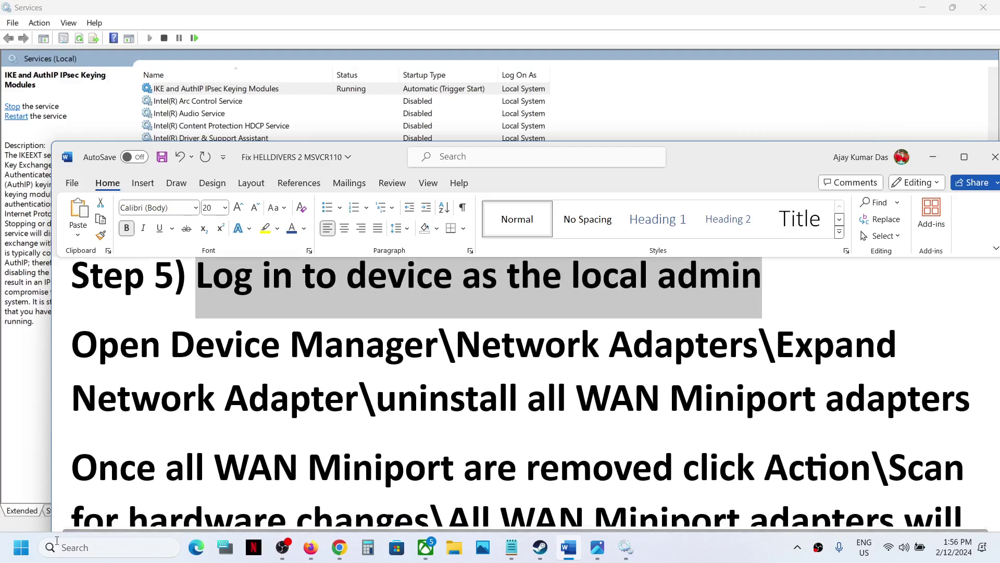
Launch Device Manager from the Start context menu and expand Network adapters to the WAN Miniports.
{"action": "right_click", "coordinate": [16, 557]}
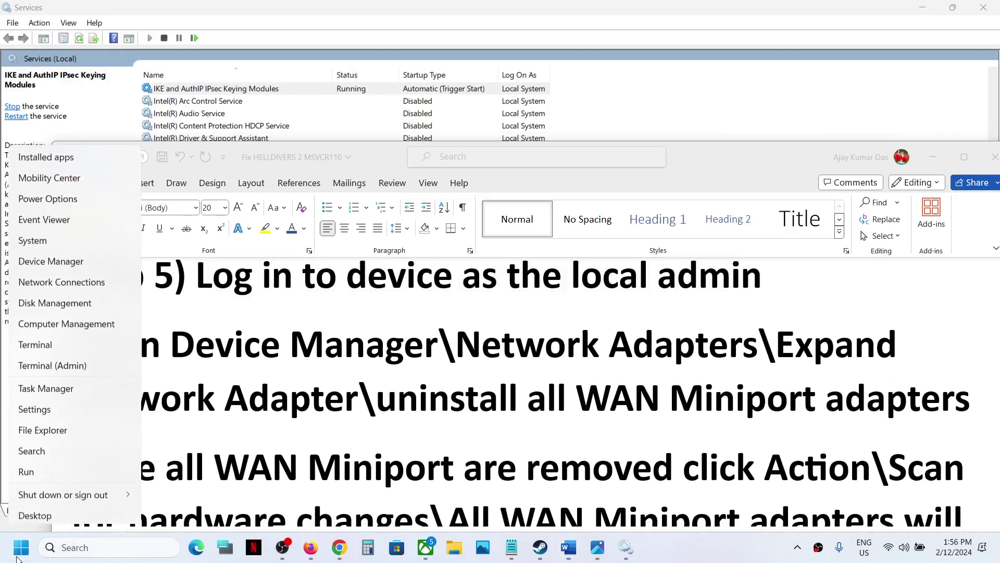
{"action": "left_click", "coordinate": [37, 259]}
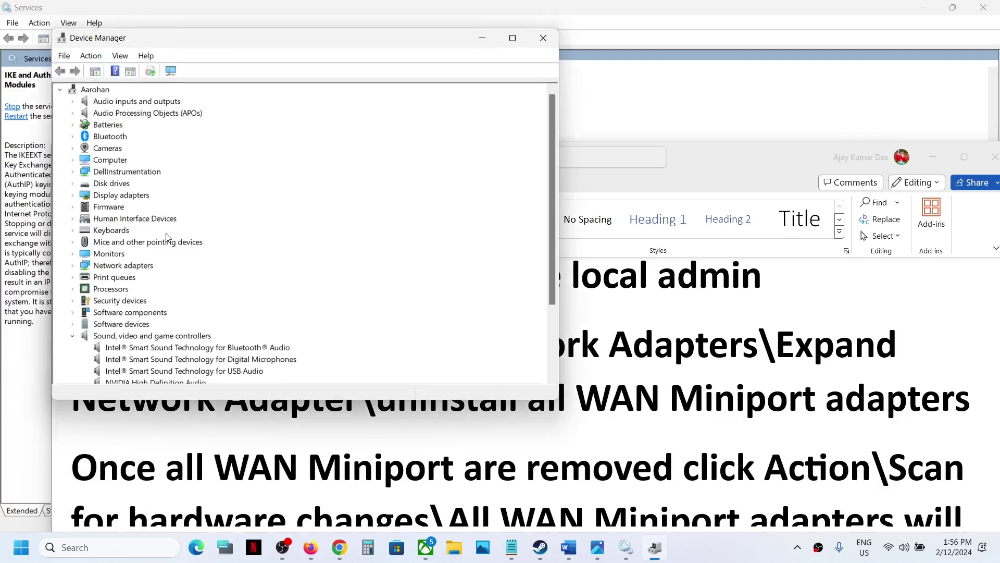
{"action": "left_click", "coordinate": [111, 219]}
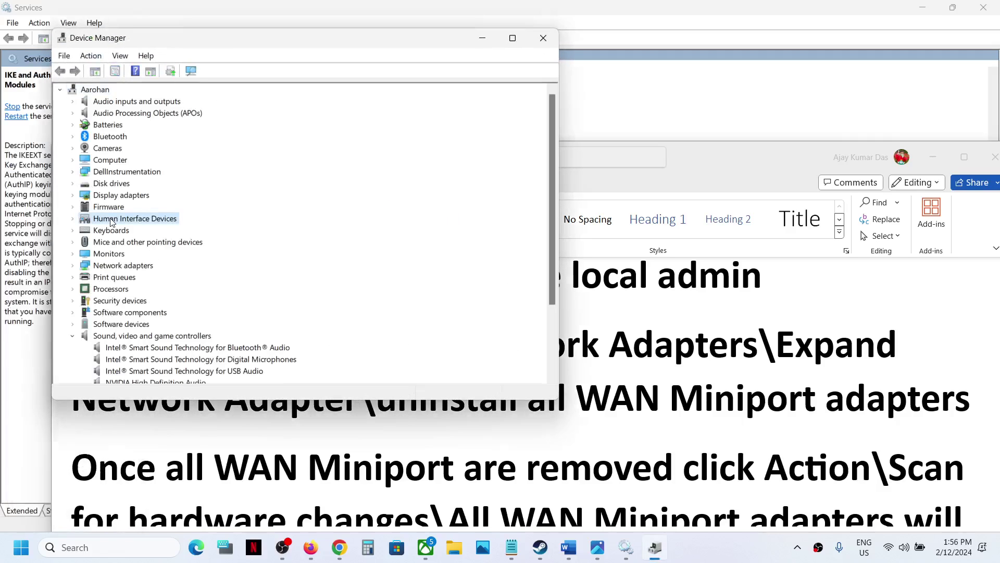
{"action": "left_click", "coordinate": [111, 267]}
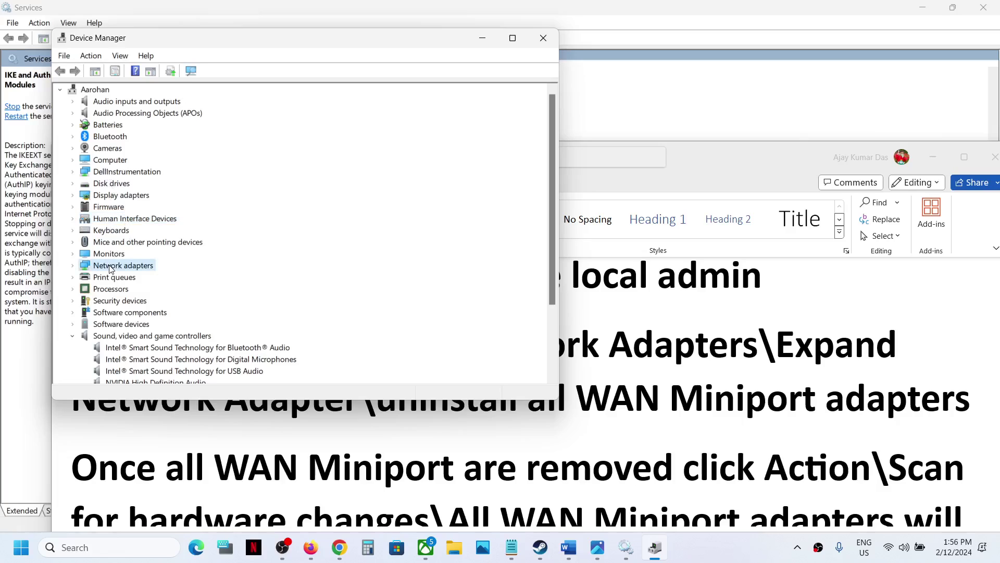
{"action": "left_click", "coordinate": [73, 266]}
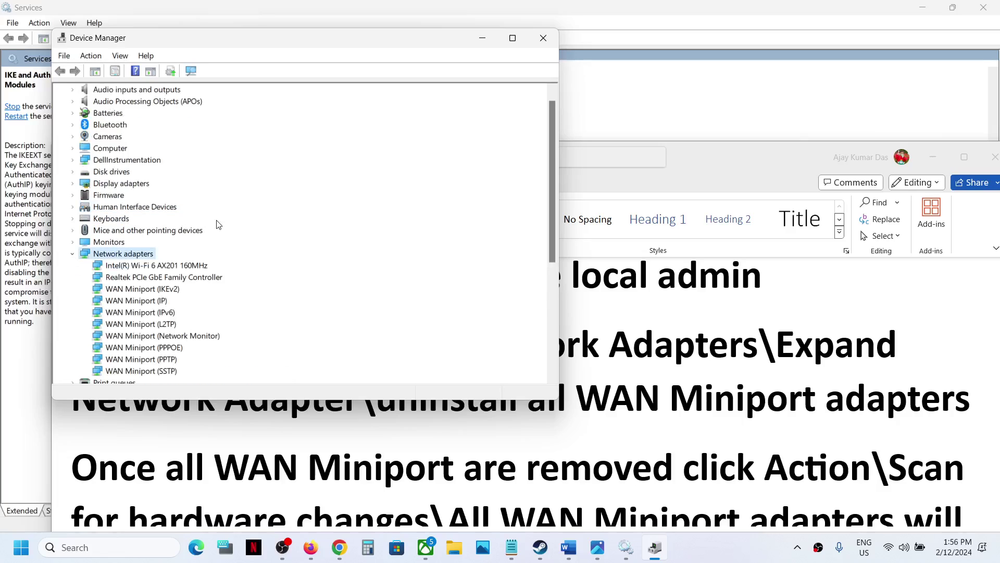
{"action": "scroll", "coordinate": [218, 225], "scroll_direction": "down", "scroll_amount": 3}
{"action": "left_click", "coordinate": [136, 183]}
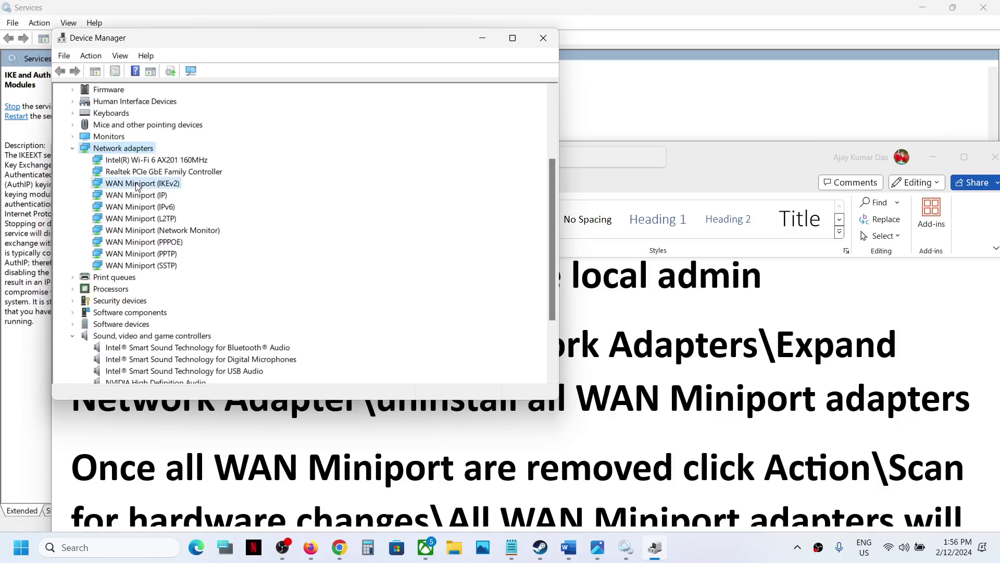
{"action": "left_click", "coordinate": [129, 196]}
{"action": "left_click", "coordinate": [143, 184]}
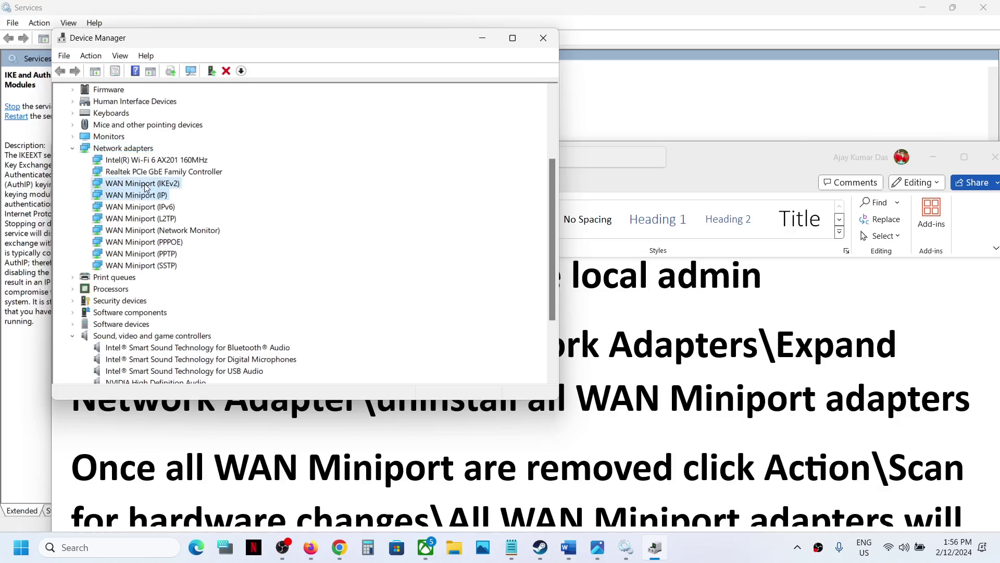
Uninstall the WAN Miniport (IKEv2), (IP) and (IPv6) adapters.
{"action": "right_click", "coordinate": [145, 185]}
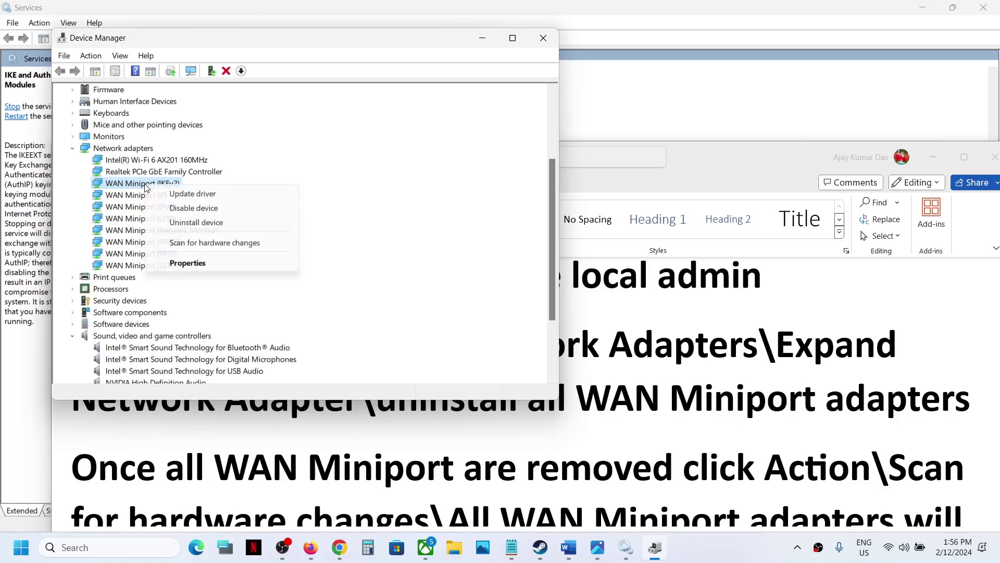
{"action": "left_click", "coordinate": [196, 222]}
{"action": "left_click", "coordinate": [521, 322]}
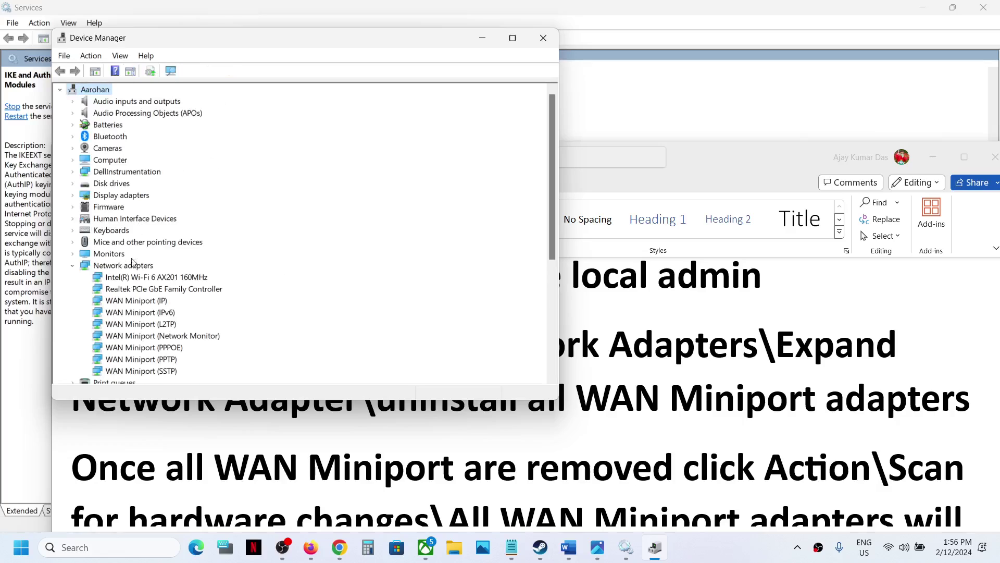
{"action": "scroll", "coordinate": [134, 259], "scroll_direction": "down", "scroll_amount": 1}
{"action": "right_click", "coordinate": [148, 266]}
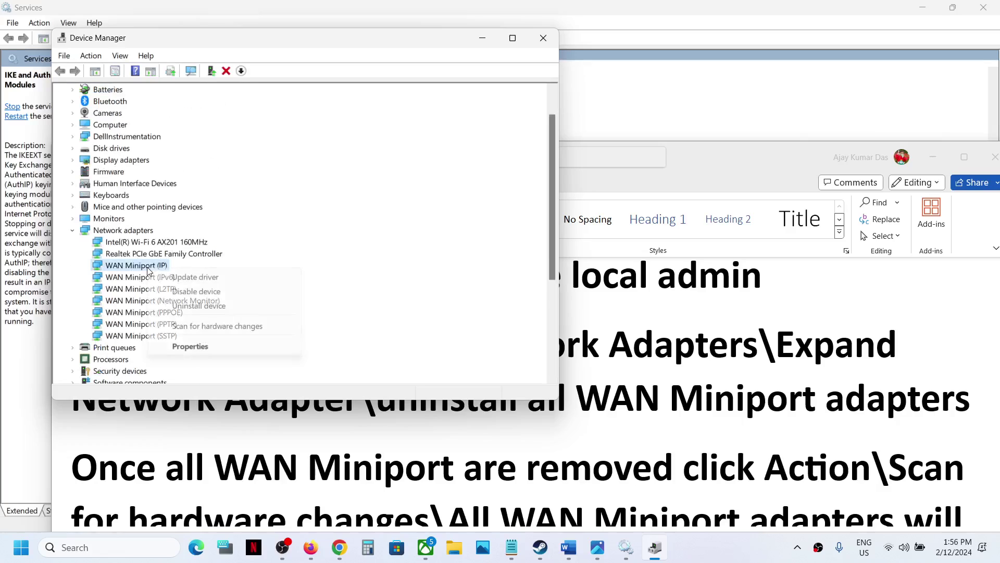
{"action": "left_click", "coordinate": [193, 307]}
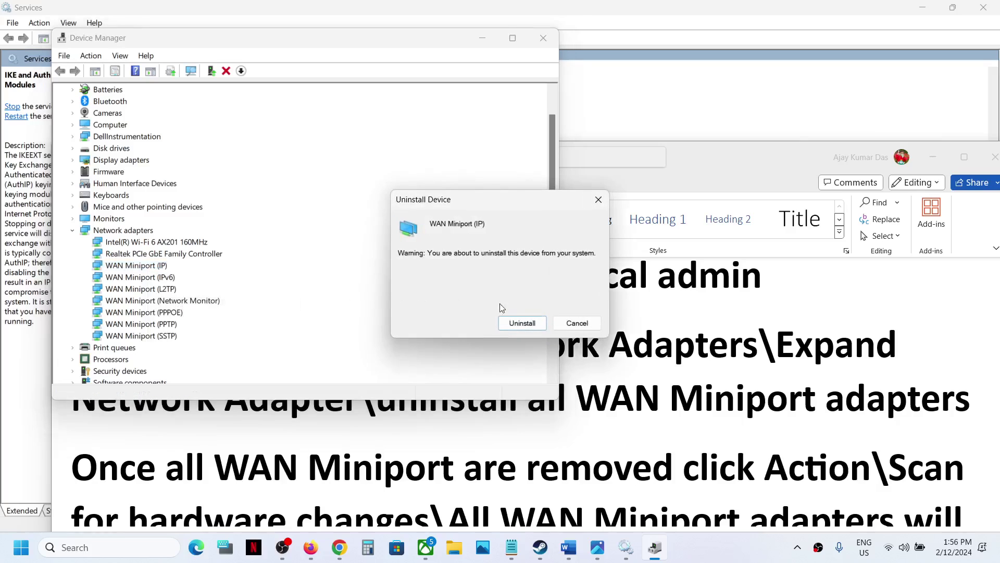
{"action": "left_click", "coordinate": [502, 321]}
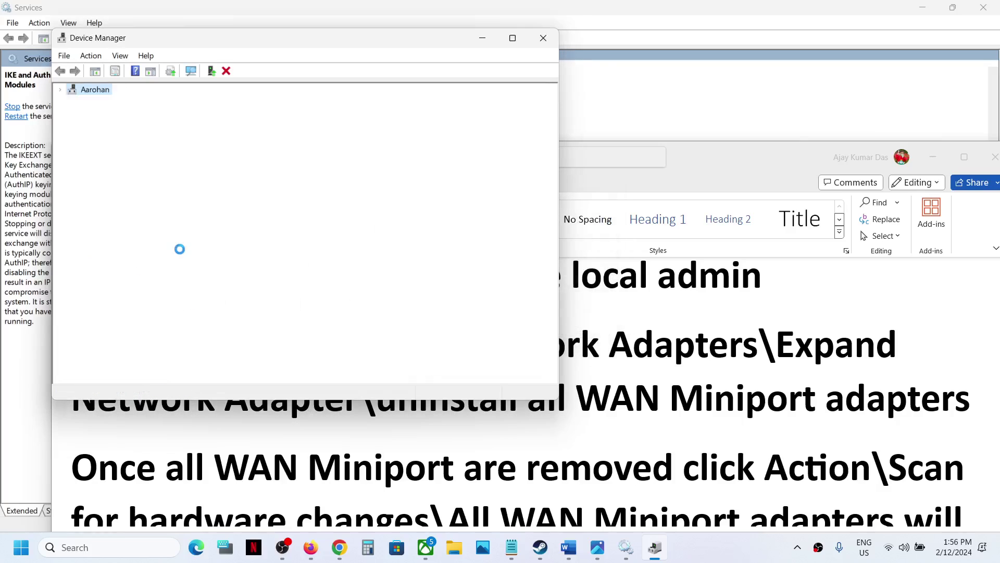
{"action": "left_click", "coordinate": [130, 307]}
{"action": "right_click", "coordinate": [130, 307]}
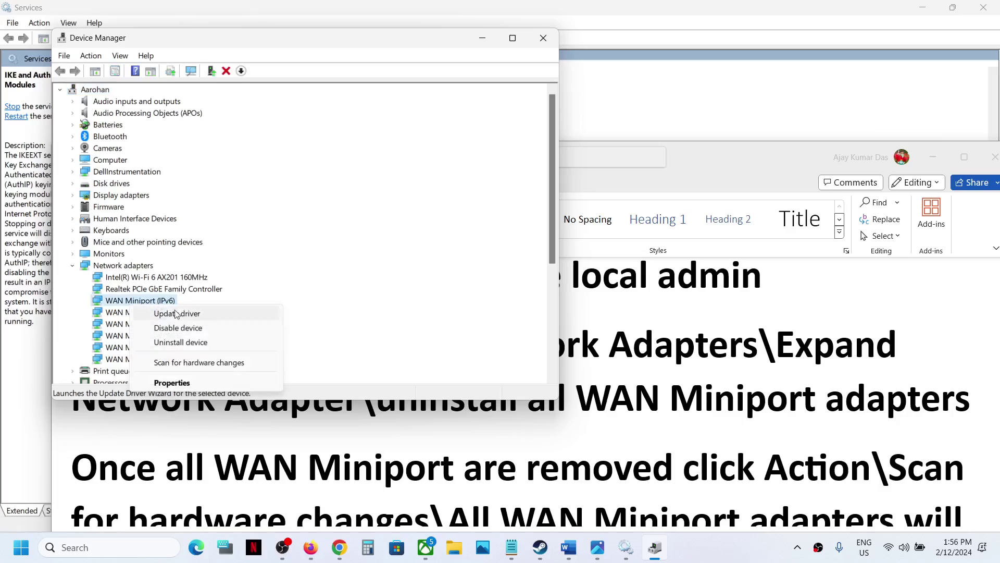
{"action": "left_click", "coordinate": [194, 342]}
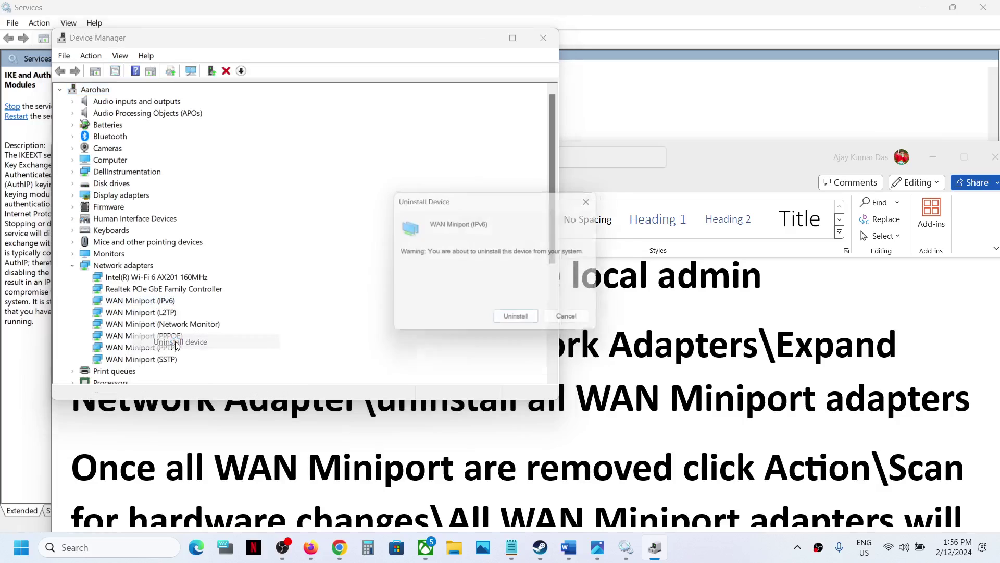
{"action": "left_click", "coordinate": [513, 322]}
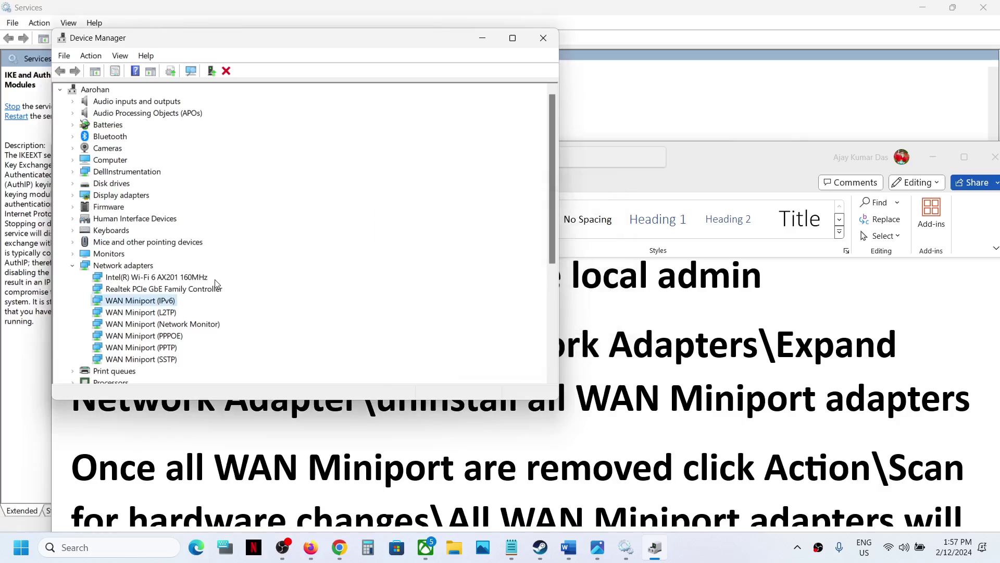
Uninstall the WAN Miniport (L2TP), (PPPOE) and (Network Monitor) adapters.
{"action": "left_click", "coordinate": [160, 301]}
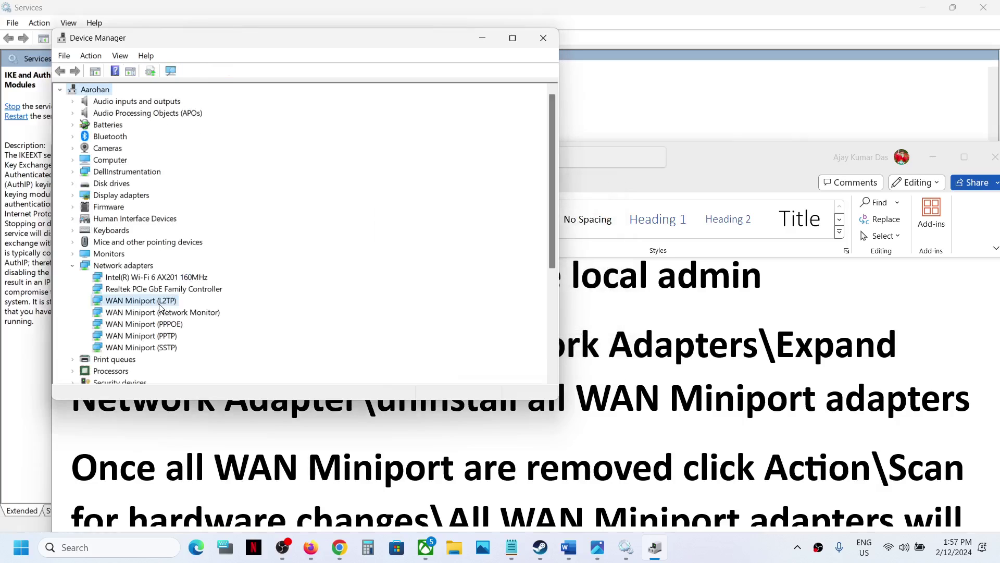
{"action": "right_click", "coordinate": [159, 303]}
{"action": "left_click", "coordinate": [210, 342]}
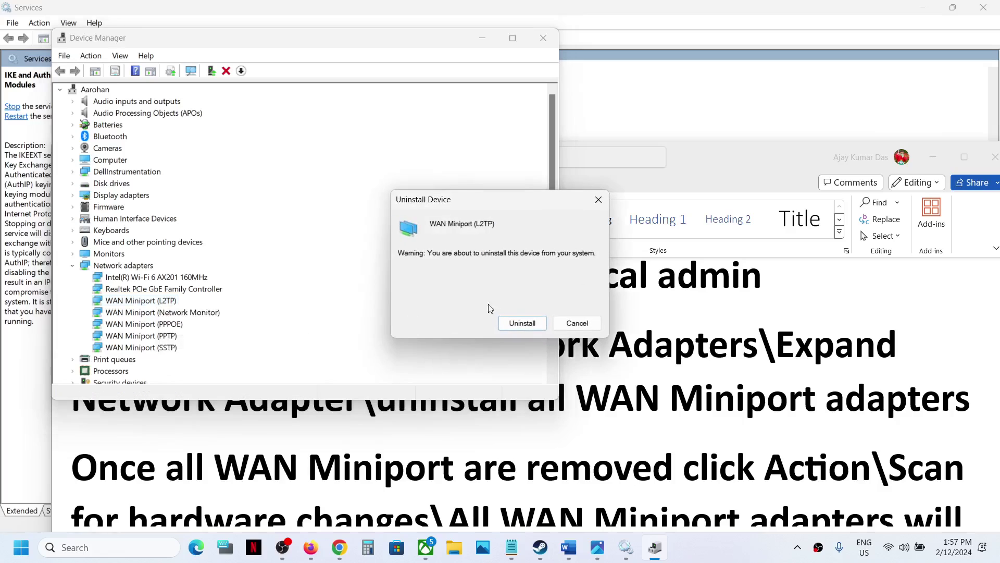
{"action": "left_click", "coordinate": [521, 323]}
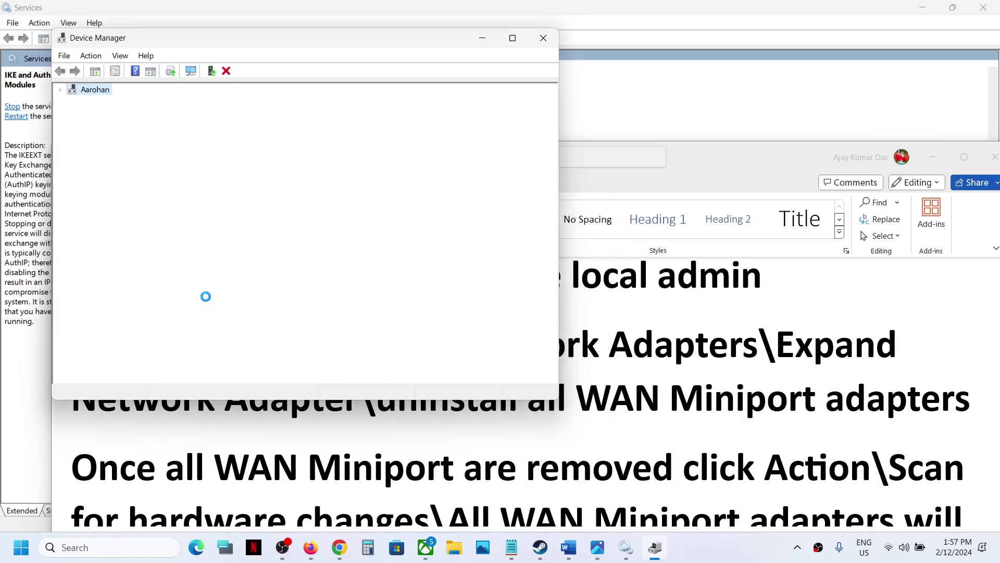
{"action": "left_click", "coordinate": [144, 313]}
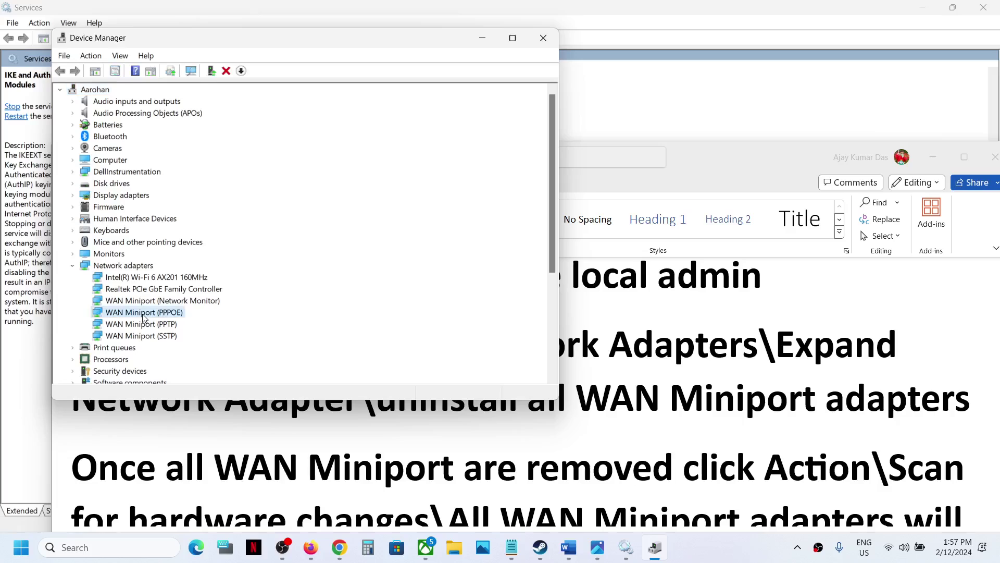
{"action": "right_click", "coordinate": [143, 314]}
{"action": "left_click", "coordinate": [204, 353]}
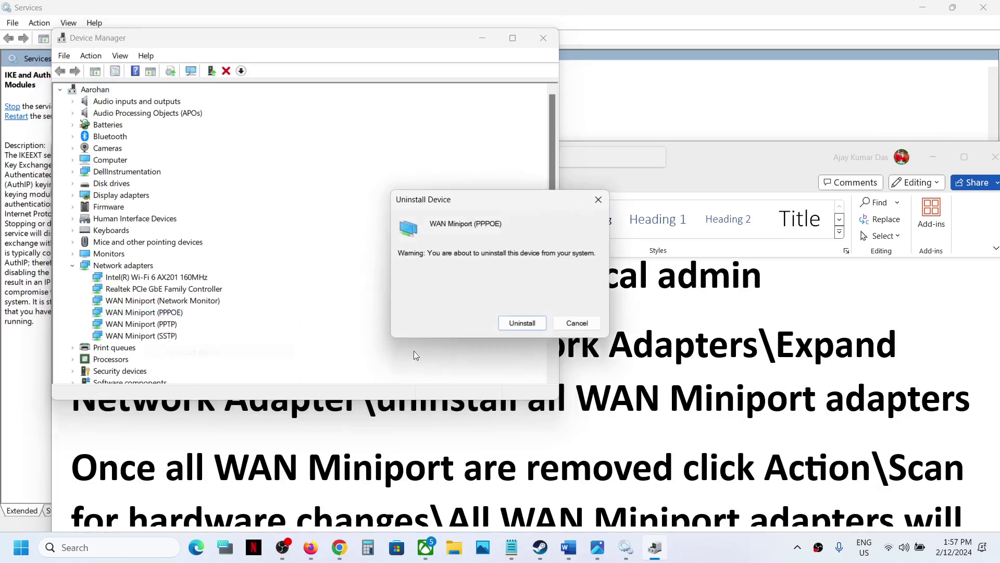
{"action": "left_click", "coordinate": [522, 323]}
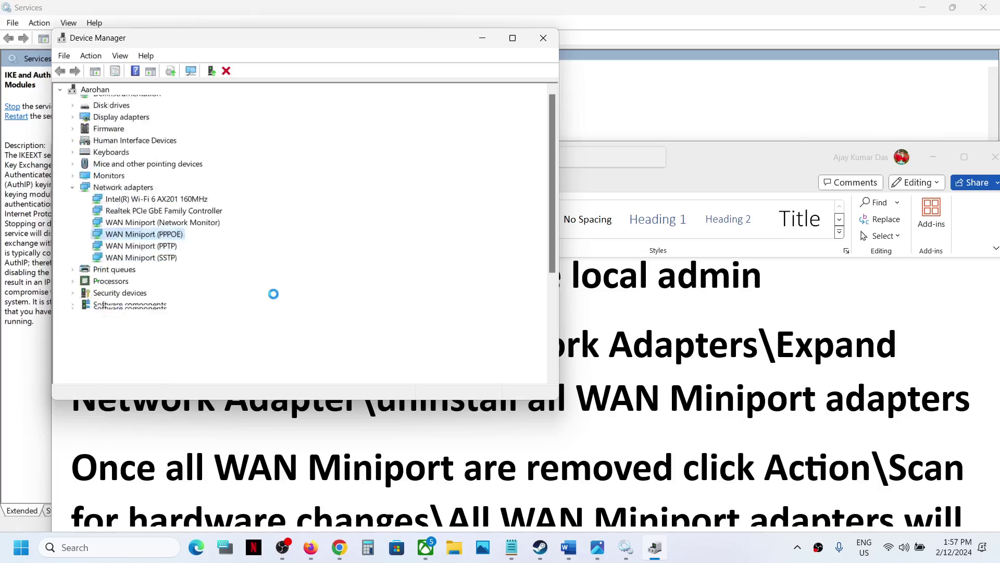
{"action": "left_click", "coordinate": [161, 304]}
{"action": "right_click", "coordinate": [160, 304]}
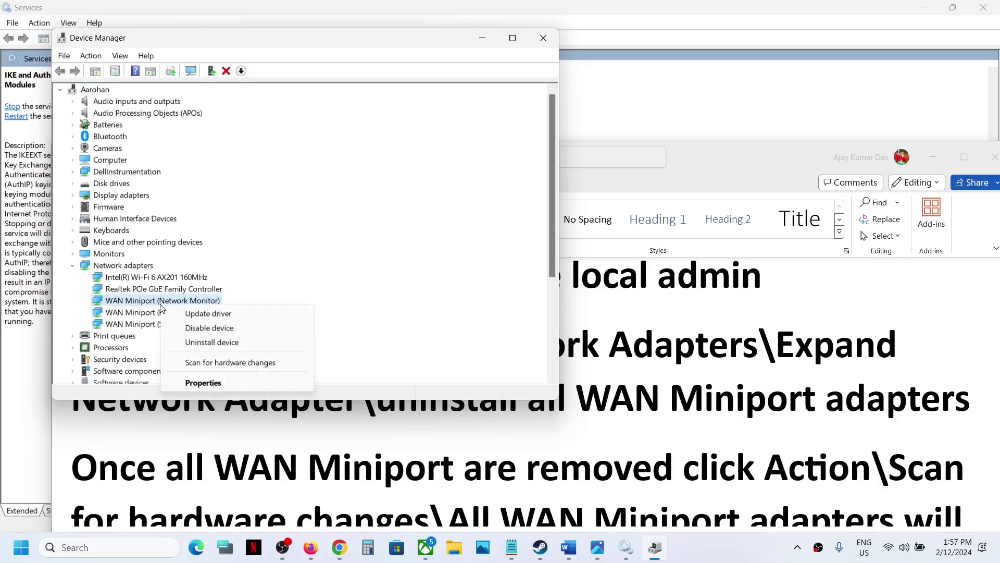
{"action": "left_click", "coordinate": [208, 343]}
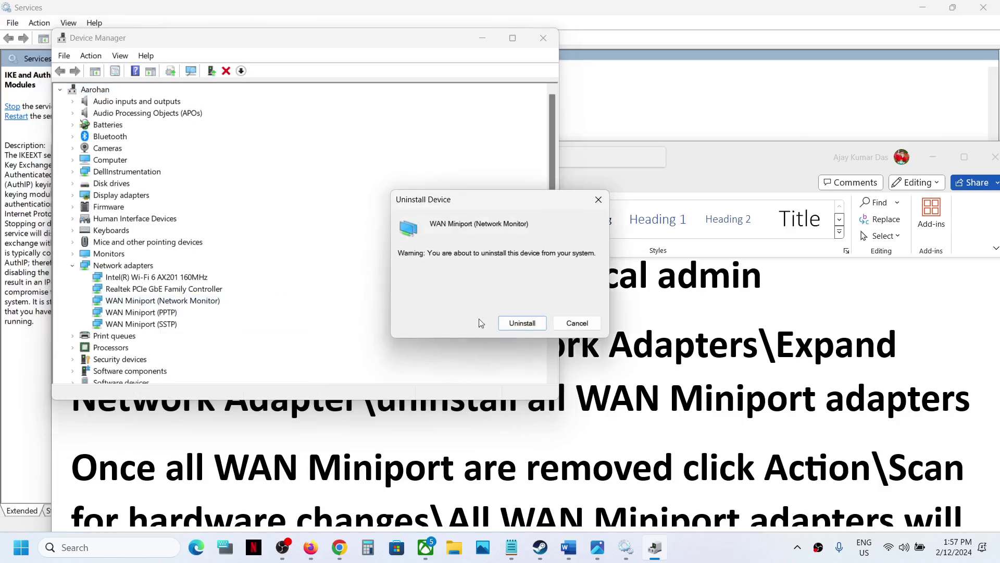
{"action": "left_click", "coordinate": [522, 323]}
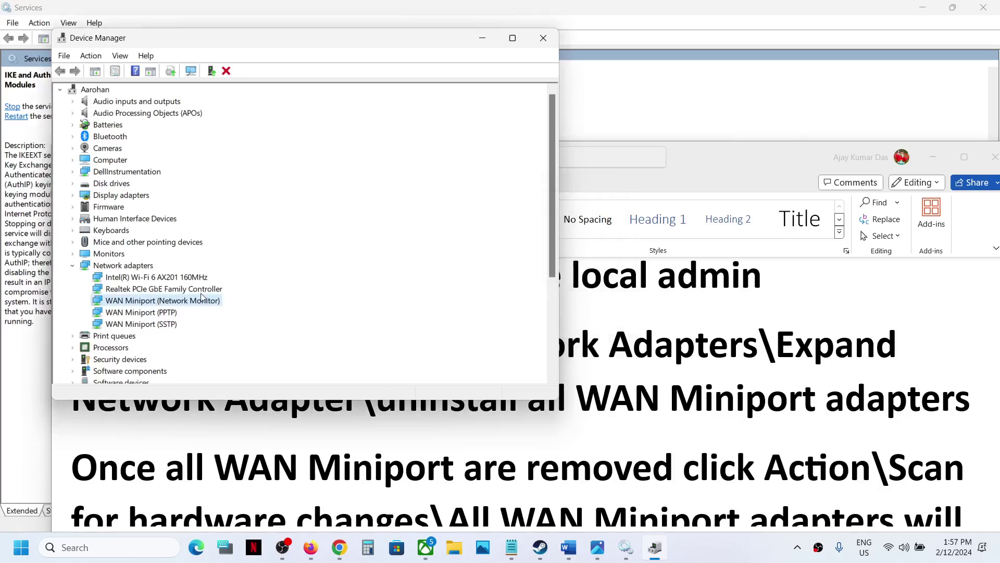
Uninstall the last WAN Miniport (PPTP) and (SSTP) adapters.
{"action": "left_click", "coordinate": [147, 305]}
{"action": "right_click", "coordinate": [147, 305]}
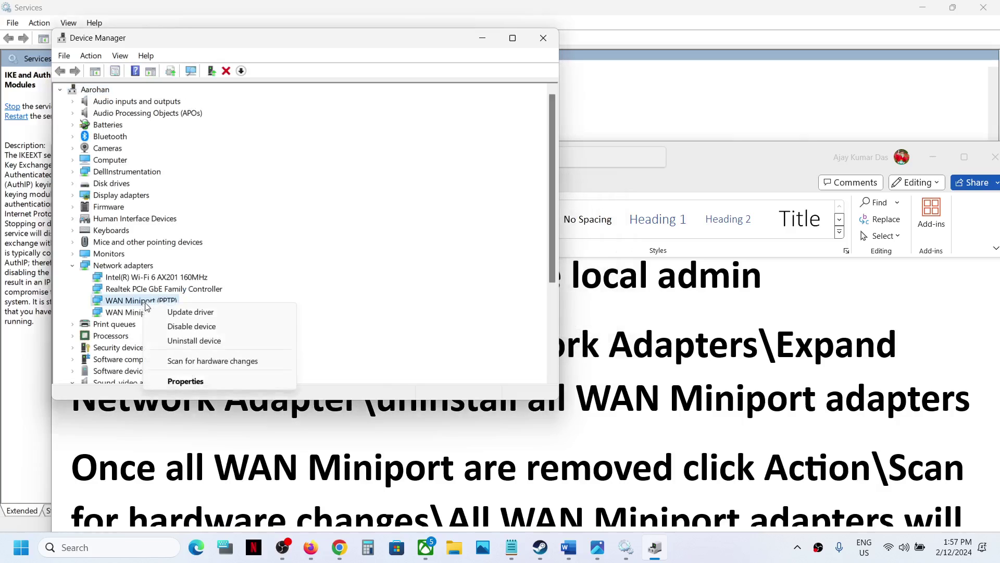
{"action": "left_click", "coordinate": [186, 340]}
{"action": "left_click", "coordinate": [517, 323]}
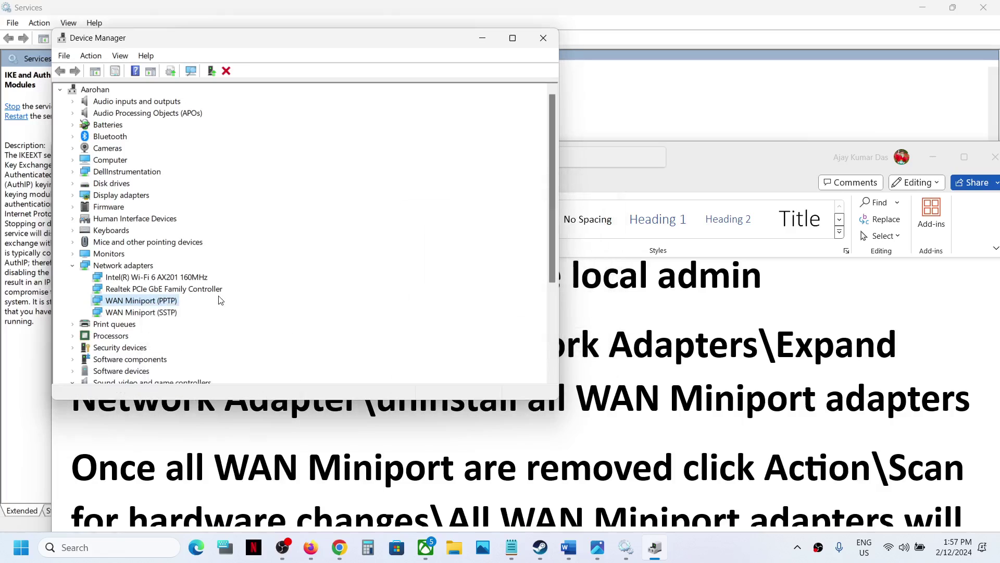
{"action": "left_click", "coordinate": [163, 305]}
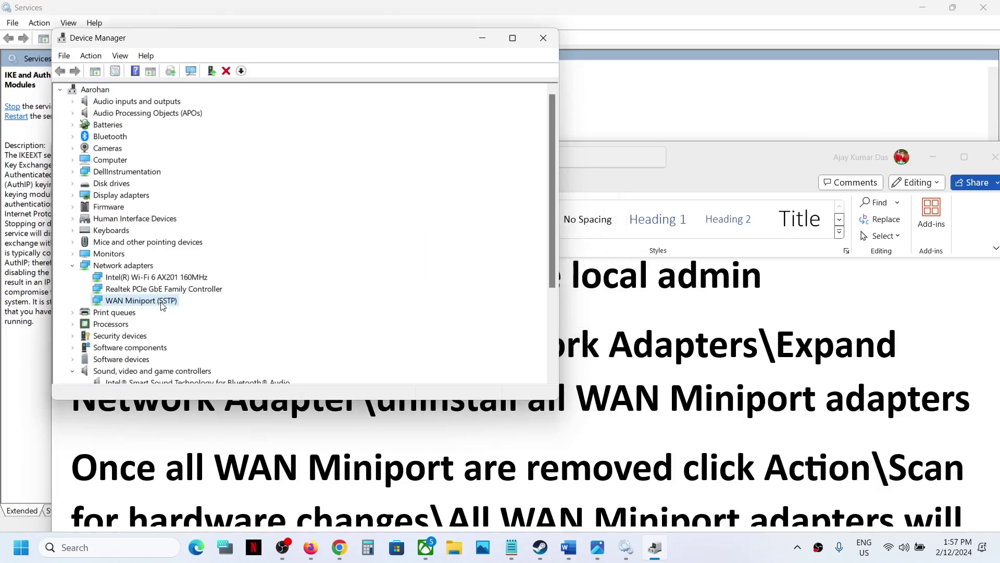
{"action": "right_click", "coordinate": [163, 305]}
{"action": "left_click", "coordinate": [211, 342]}
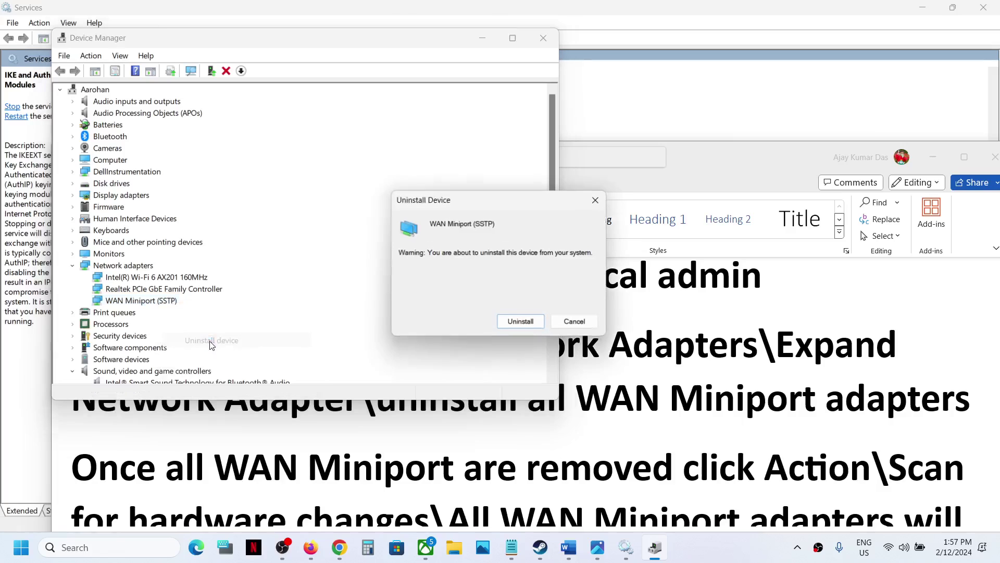
{"action": "left_click", "coordinate": [527, 323]}
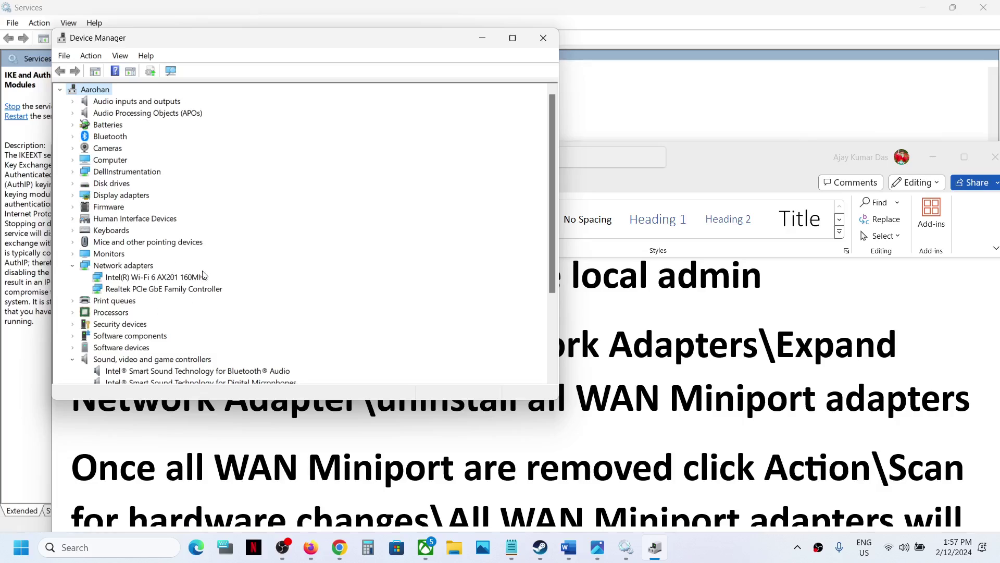
Scan for hardware changes and confirm the WAN Miniport adapters reappear under Network adapters.
{"action": "left_click", "coordinate": [89, 58]}
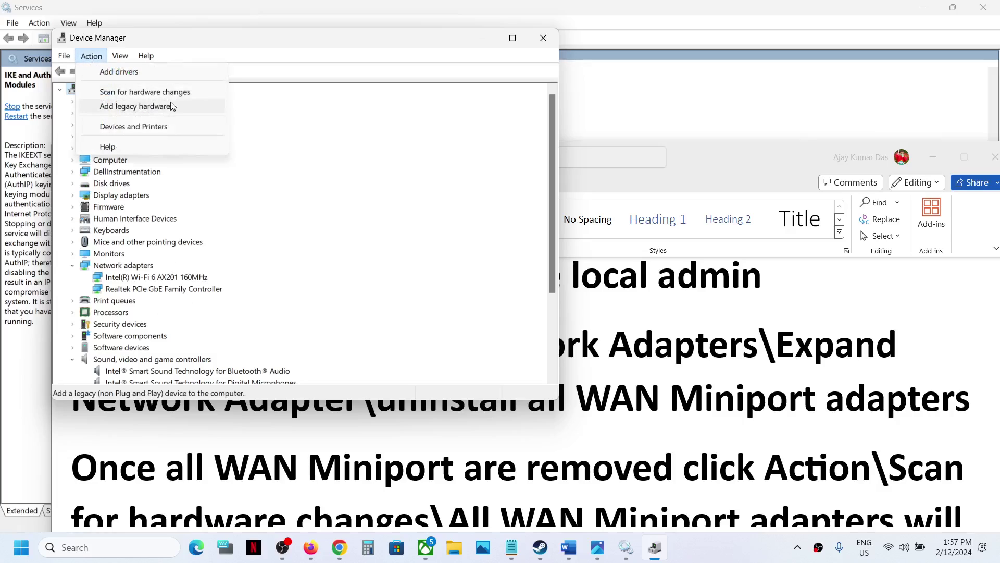
{"action": "left_click", "coordinate": [146, 93]}
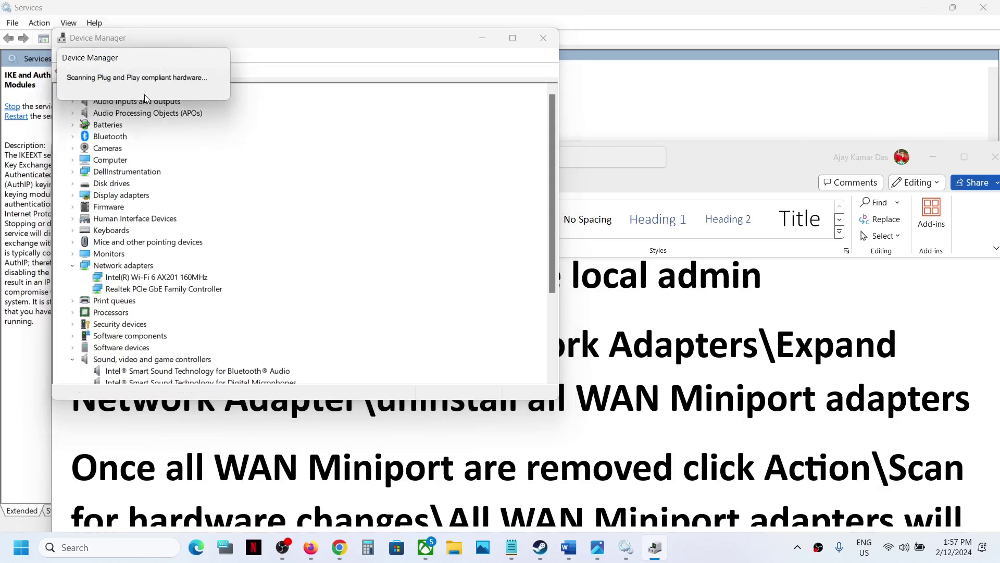
{"action": "scroll", "coordinate": [161, 219], "scroll_direction": "down", "scroll_amount": 4}
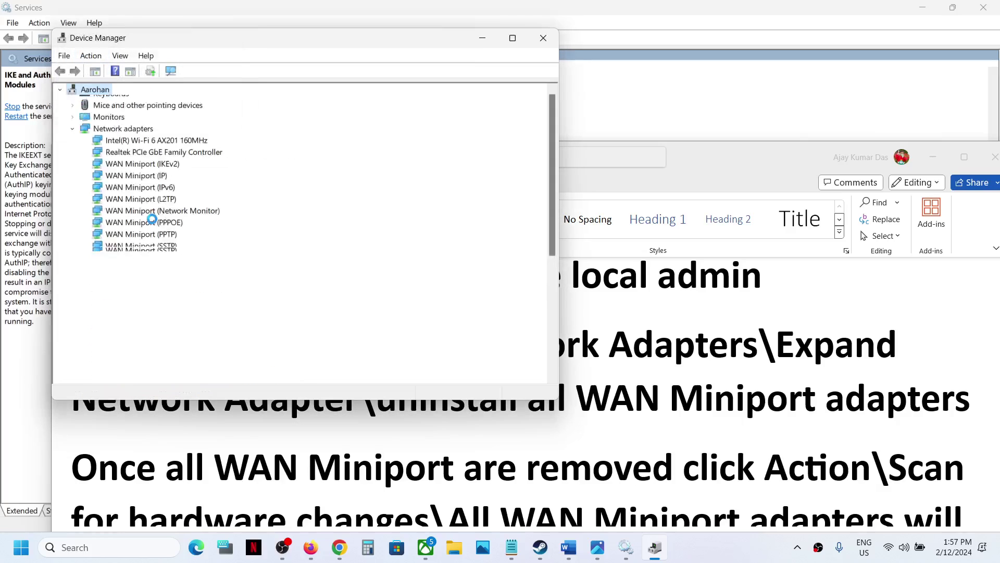
{"action": "scroll", "coordinate": [173, 226], "scroll_direction": "up", "scroll_amount": 3}
{"action": "scroll", "coordinate": [169, 253], "scroll_direction": "down", "scroll_amount": 1}
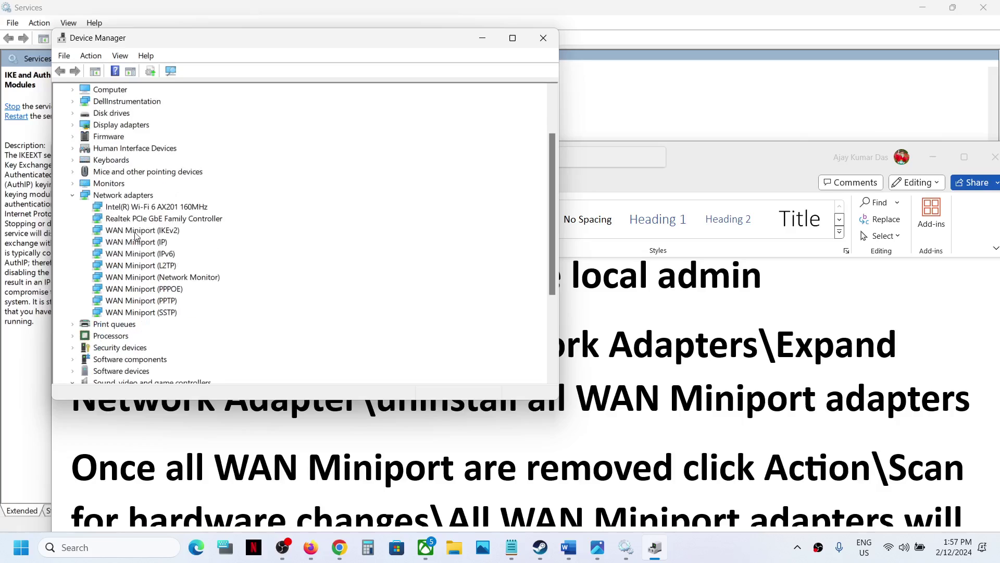
{"action": "left_click", "coordinate": [135, 233]}
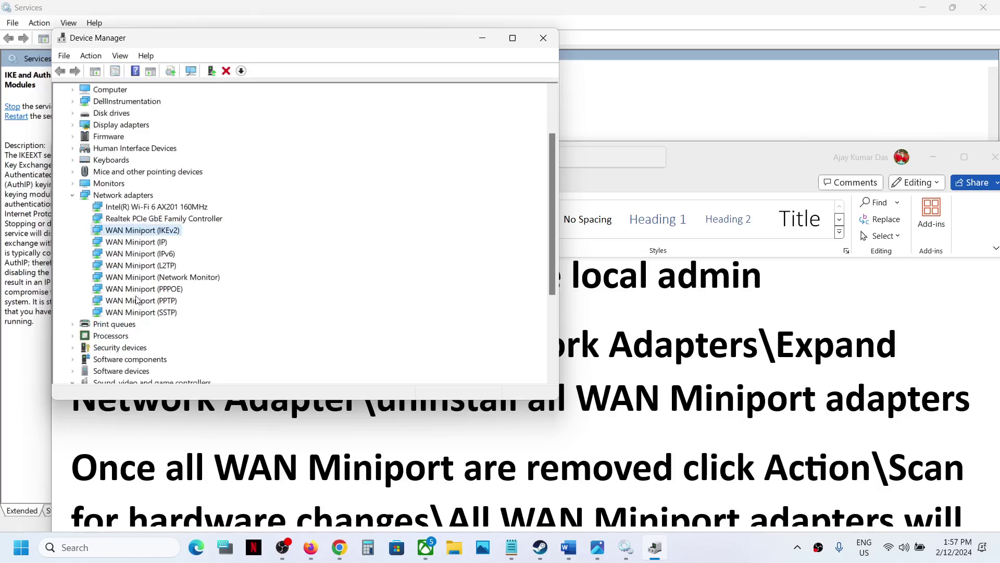
Check the 'Reboot device' line in the Word notes, then show the L2TP connection error screenshot.
{"action": "left_click", "coordinate": [447, 439]}
{"action": "scroll", "coordinate": [446, 435], "scroll_direction": "down", "scroll_amount": 5}
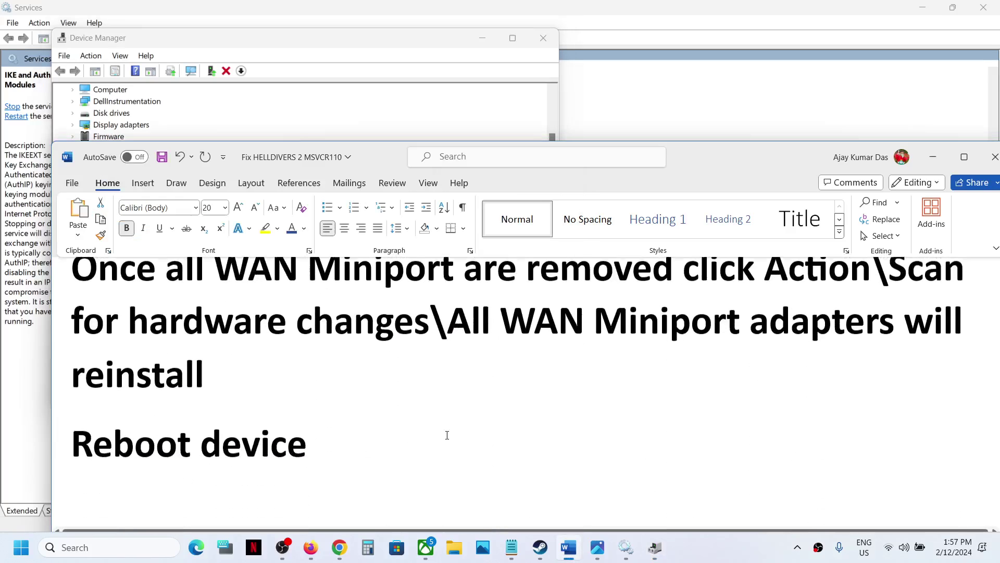
{"action": "triple_click", "coordinate": [124, 455]}
{"action": "left_click", "coordinate": [263, 437]}
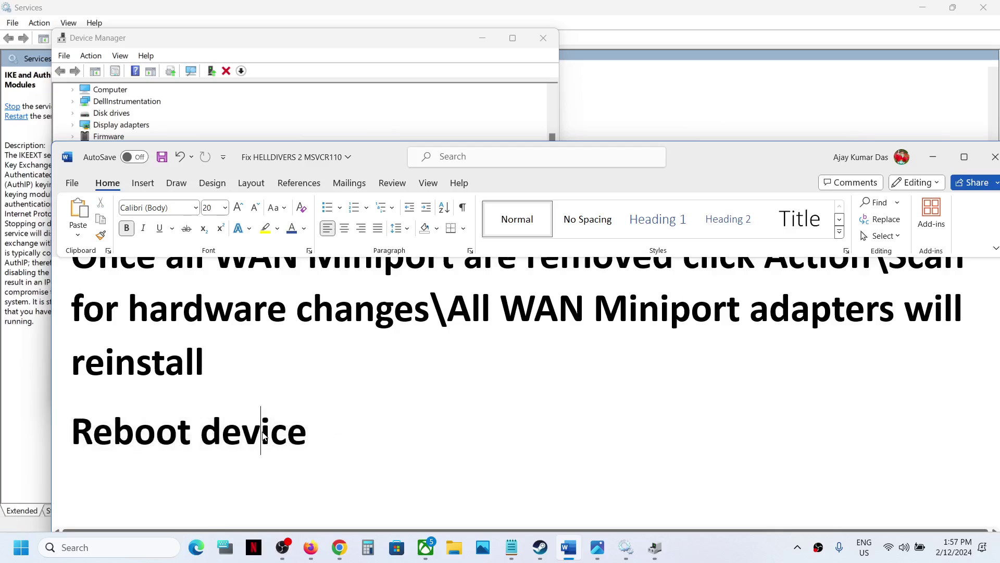
{"action": "scroll", "coordinate": [263, 437], "scroll_direction": "up", "scroll_amount": 3}
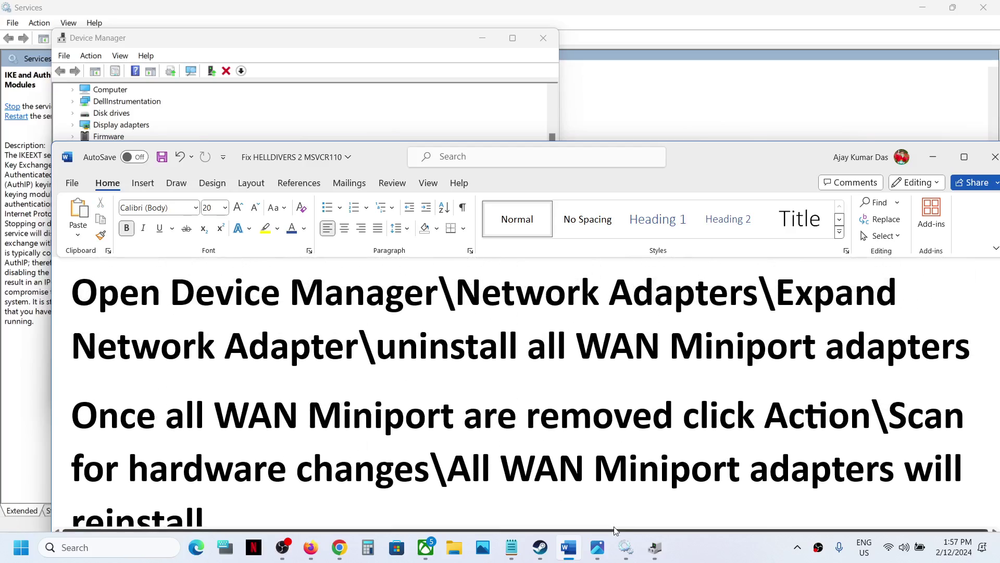
{"action": "left_click", "coordinate": [598, 548]}
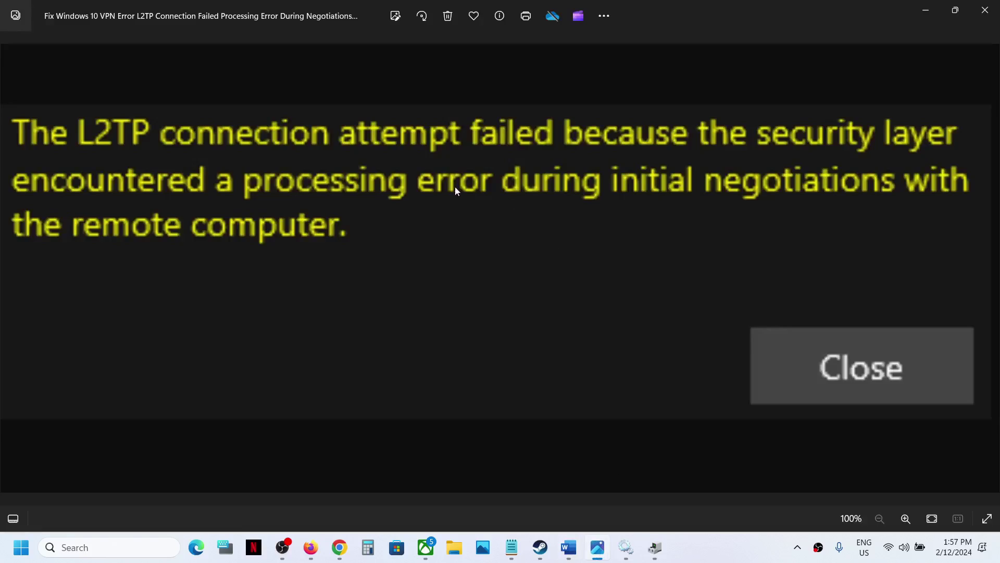